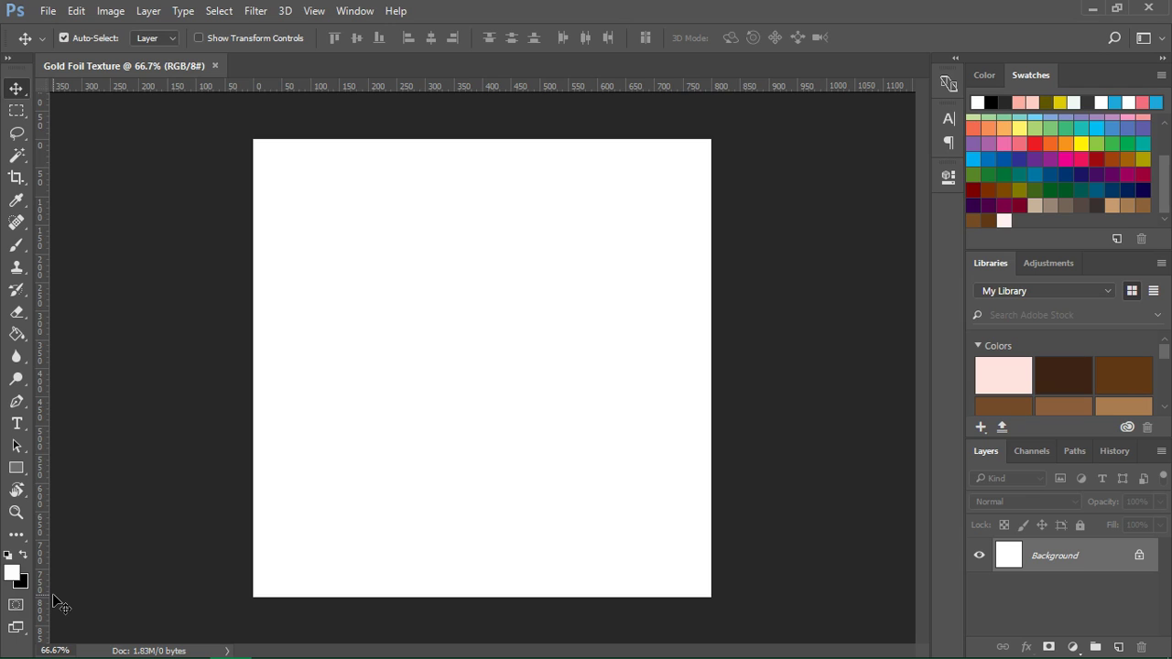
Step: Unlock the Background layer, converting it into an editable layer named Layer 0
left_click(1004, 500)
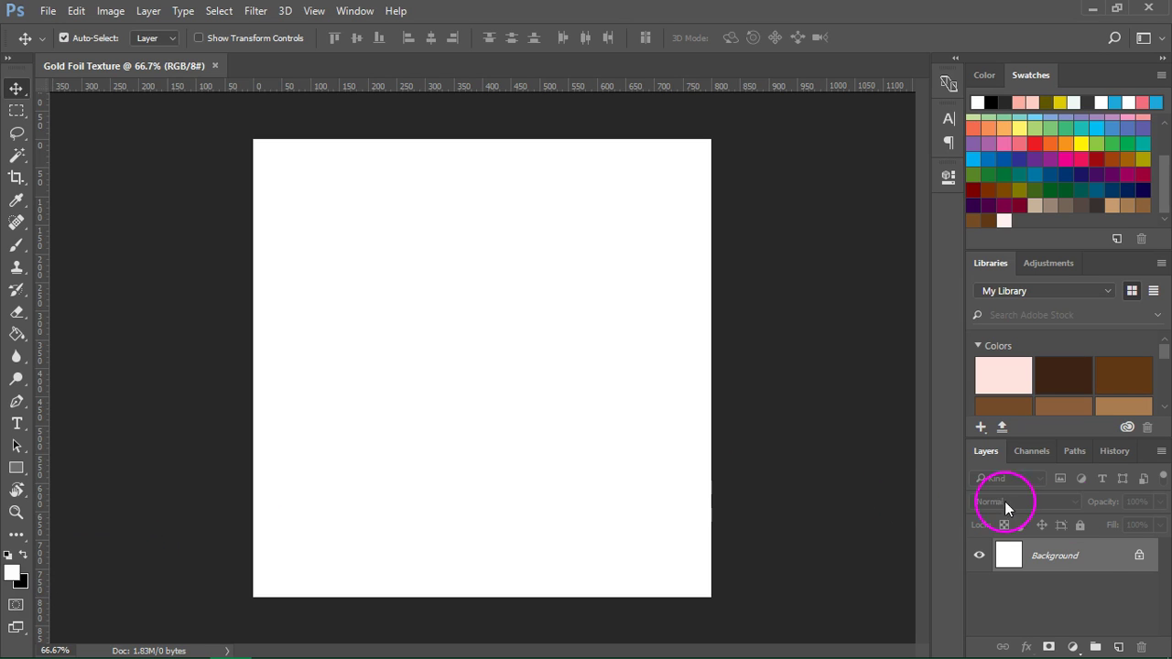
double_click(1107, 569)
left_click(741, 210)
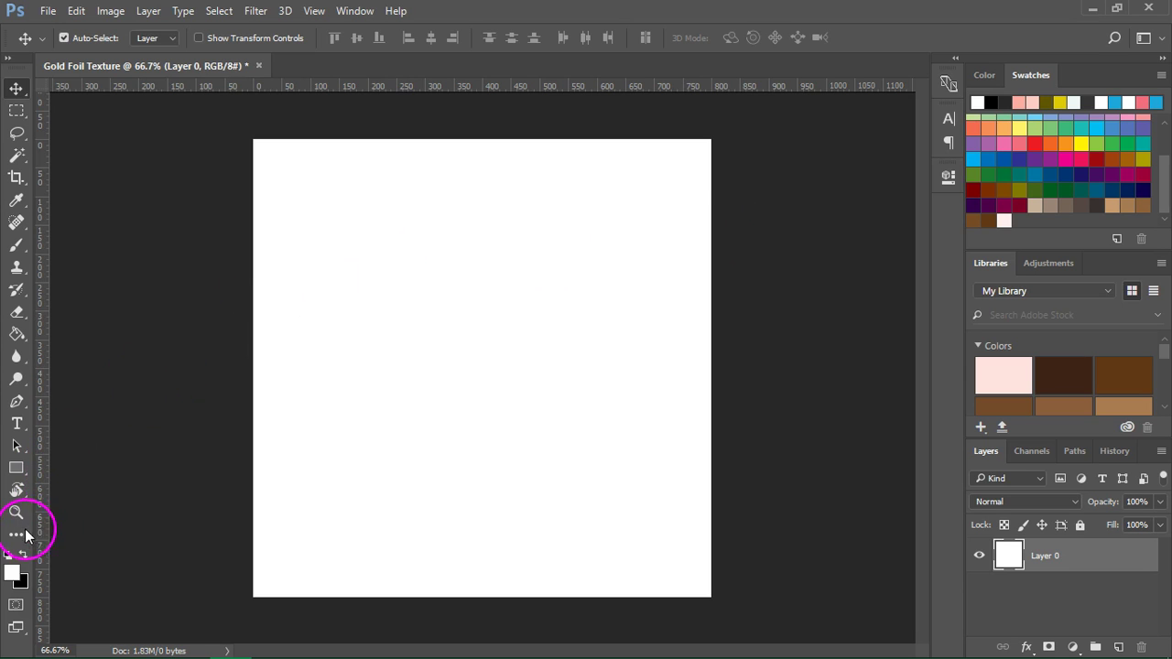
Step: Set the foreground colour to bright yellow #eae200
left_click(16, 571)
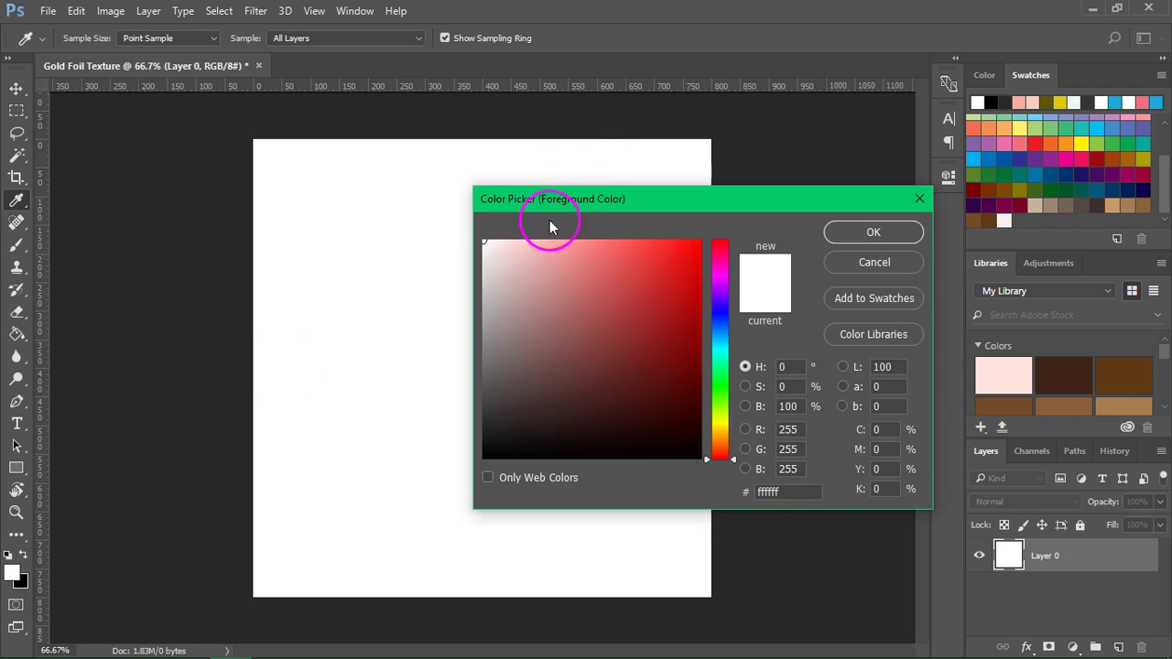
left_click_drag(550, 206, 488, 177)
left_click(659, 395)
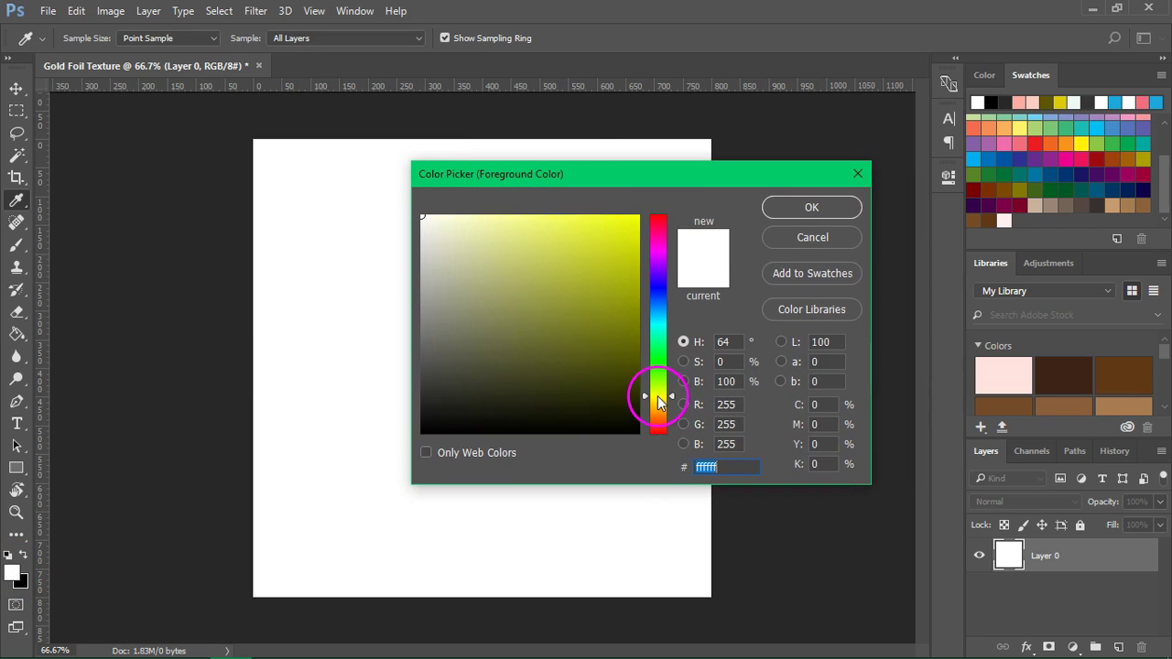
left_click_drag(664, 400, 671, 406)
left_click_drag(628, 244, 649, 234)
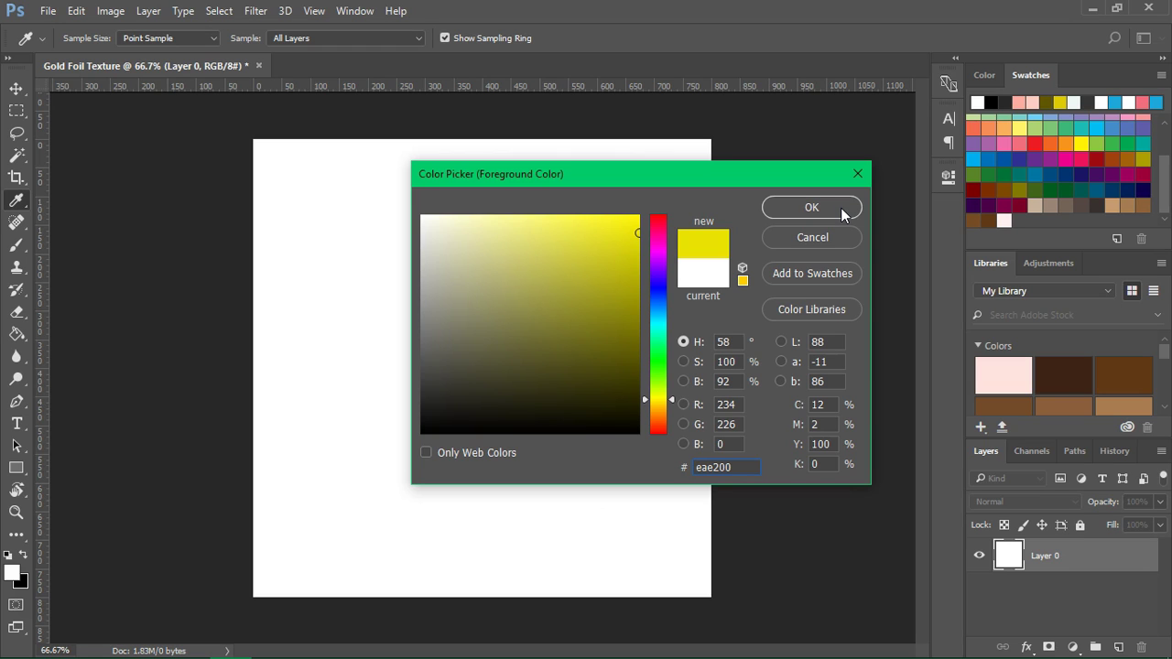
left_click(812, 208)
key("v")
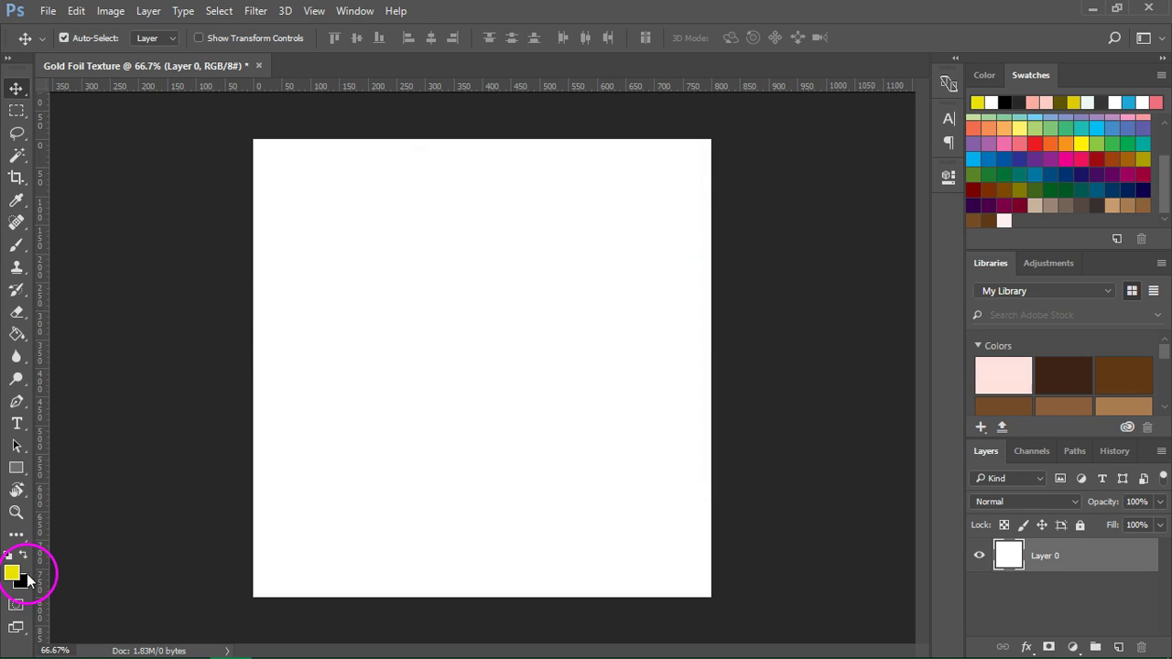
Step: Set the background colour to dark olive #434100
left_click(22, 582)
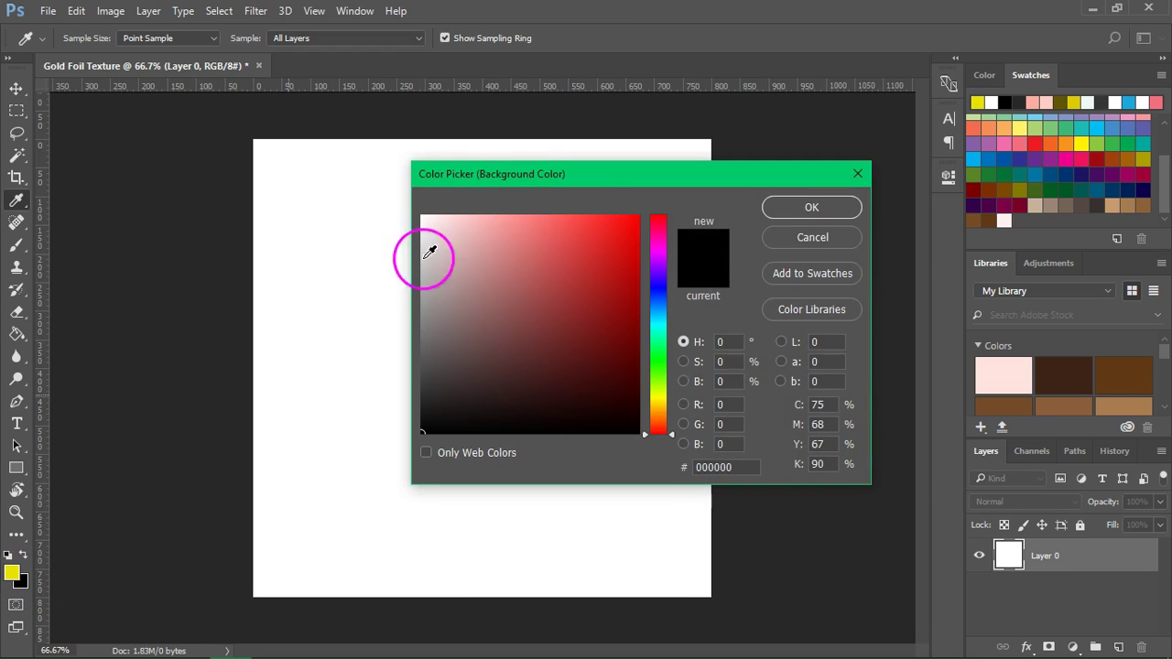
left_click(12, 572)
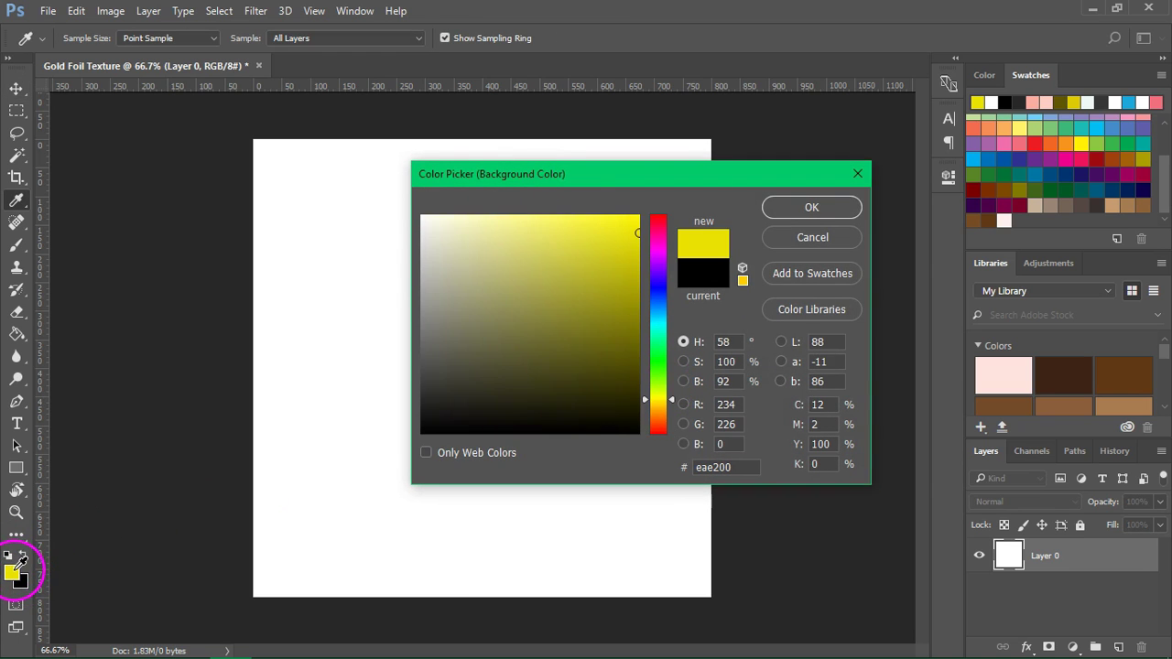
left_click(639, 376)
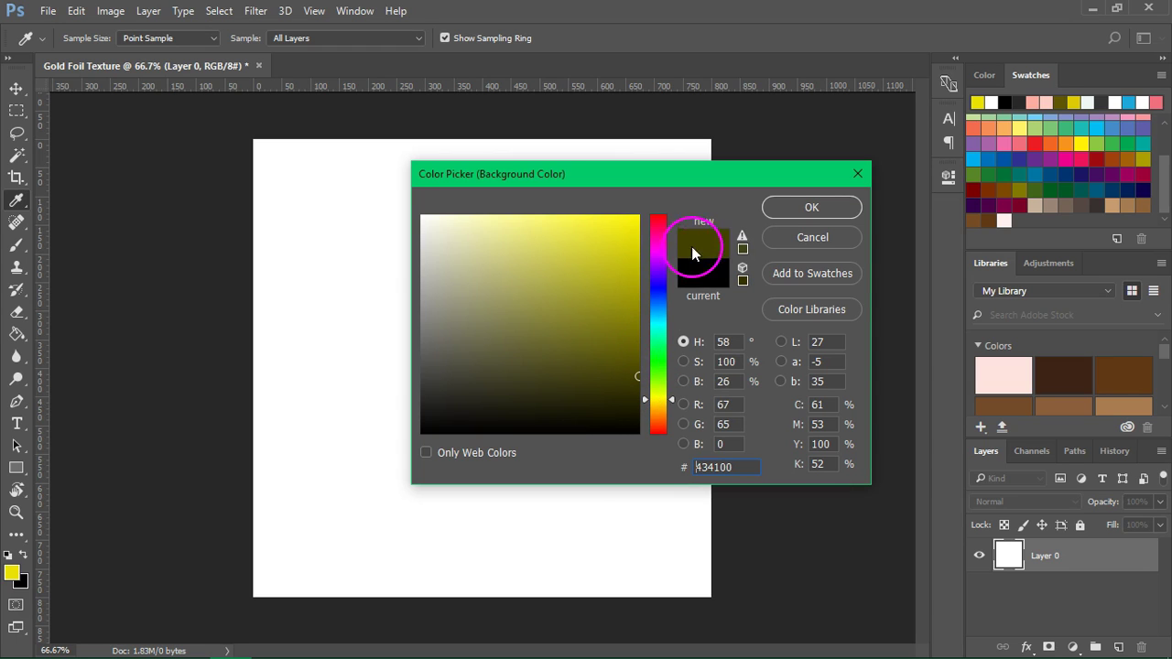
left_click(818, 207)
key("v")
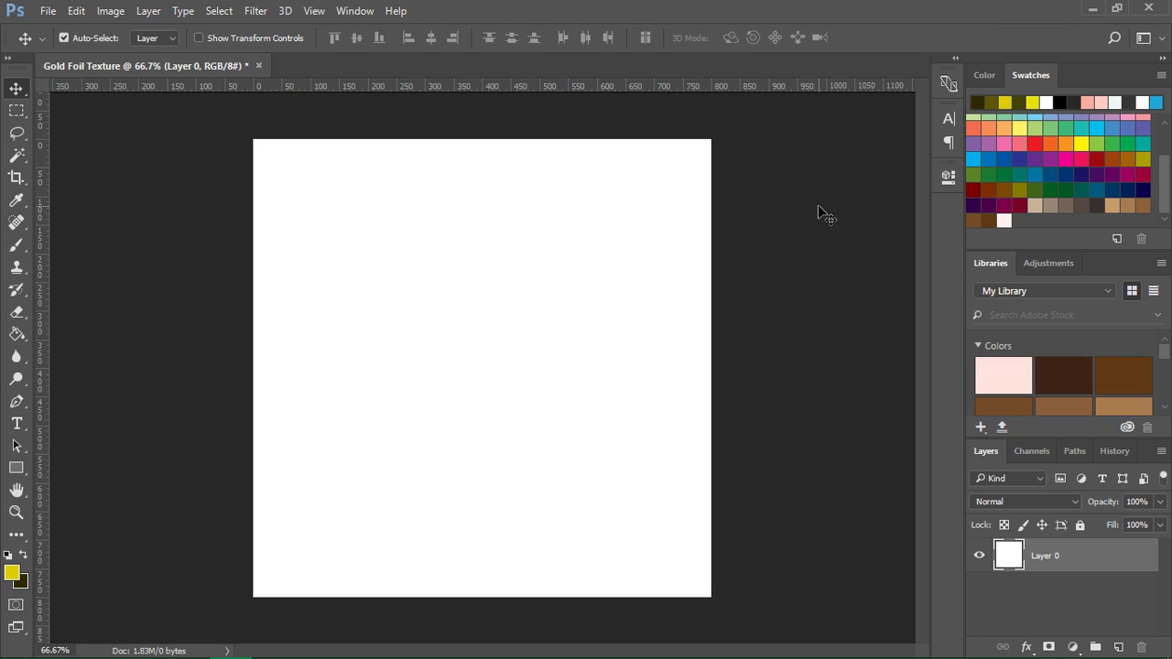
Step: Render yellow-and-olive clouds over Layer 0
left_click_drag(816, 208, 549, 200)
left_click(255, 11)
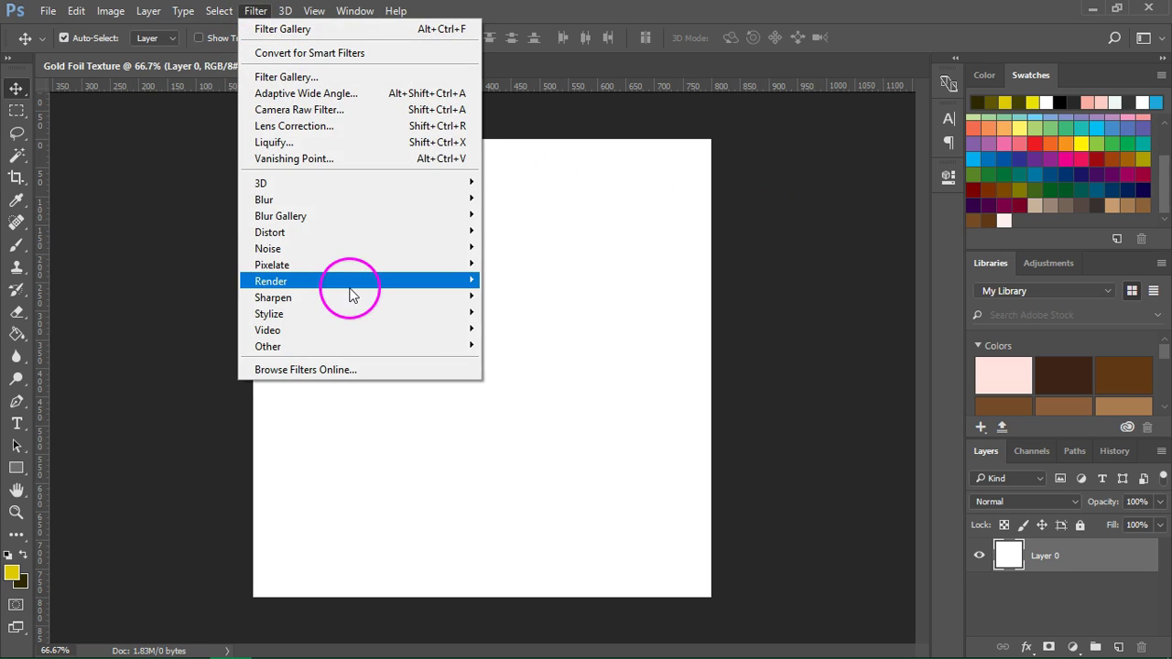
mouse_move(271, 281)
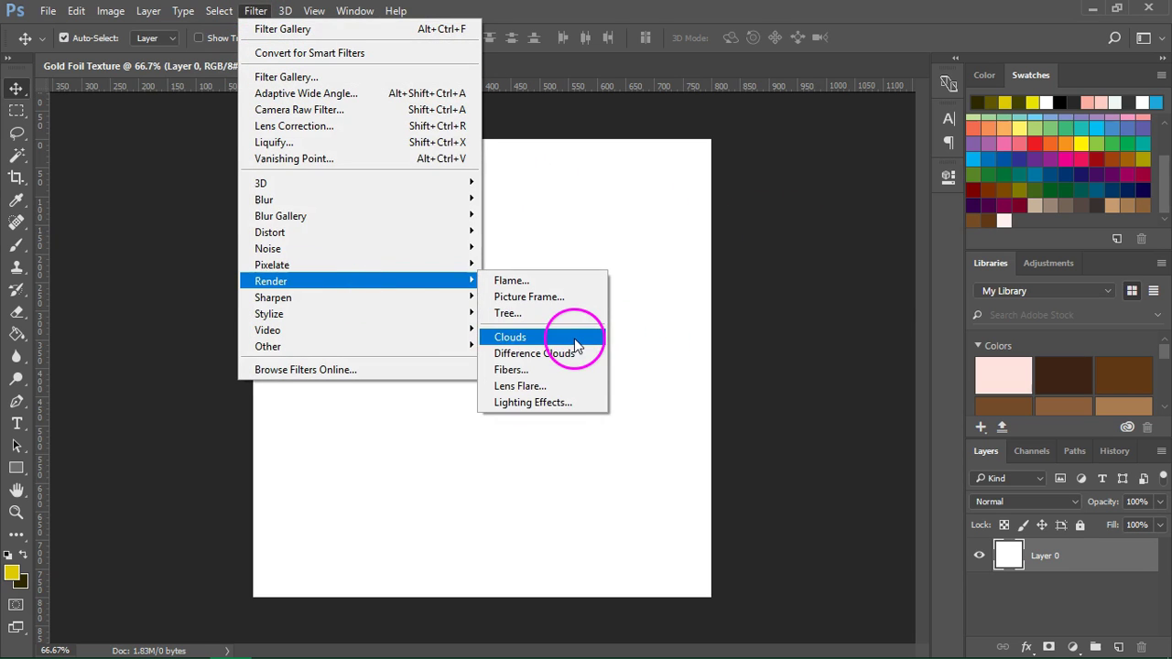
left_click(577, 345)
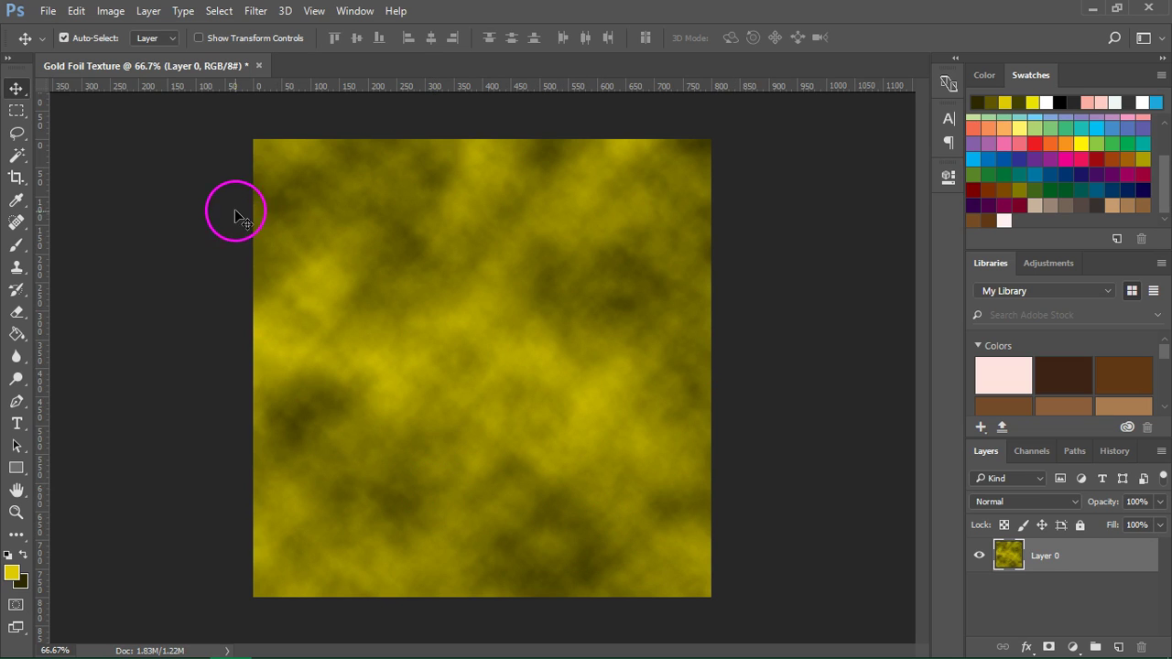
Step: Add 5% uniform noise over the cloud texture
left_click(256, 10)
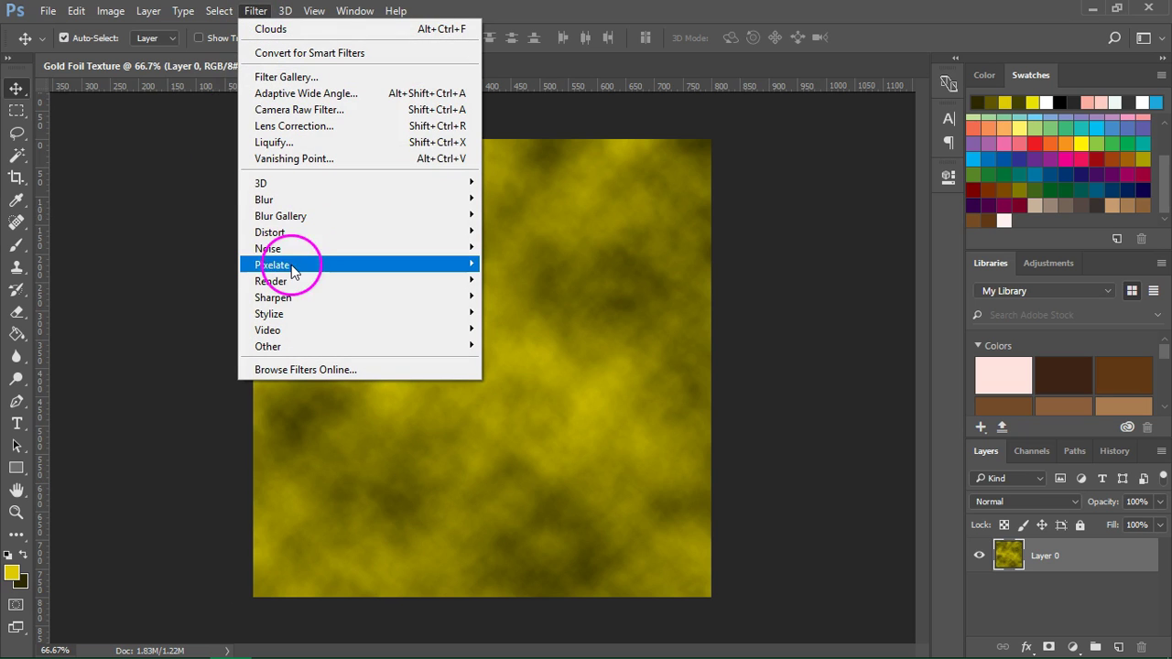
mouse_move(357, 248)
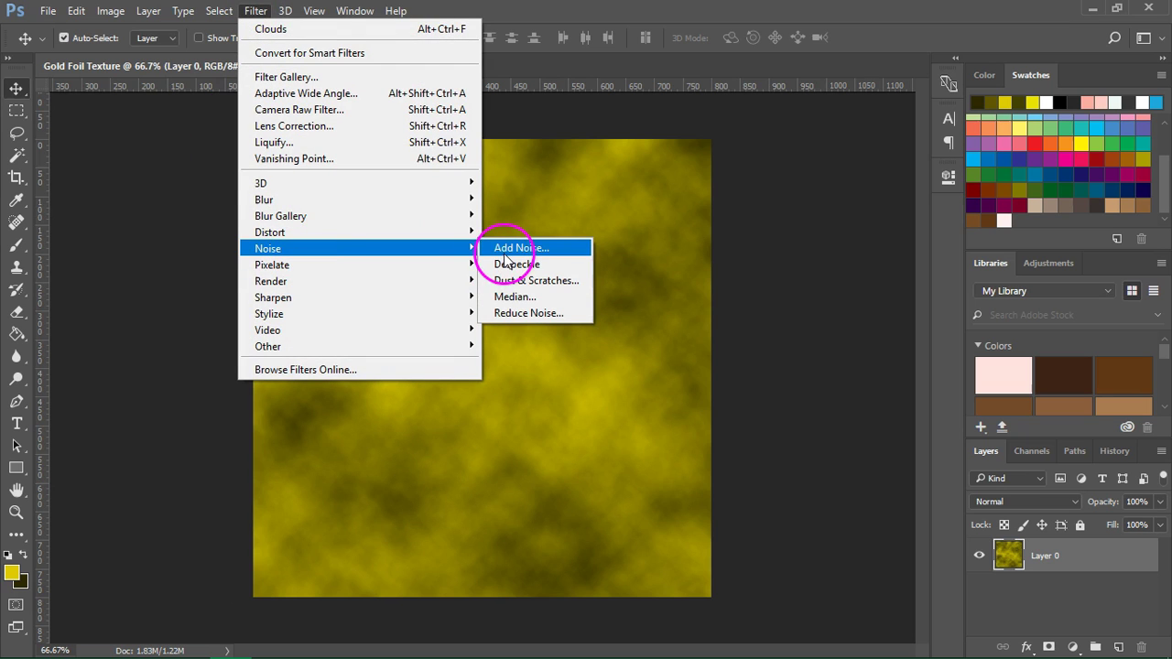
left_click(507, 249)
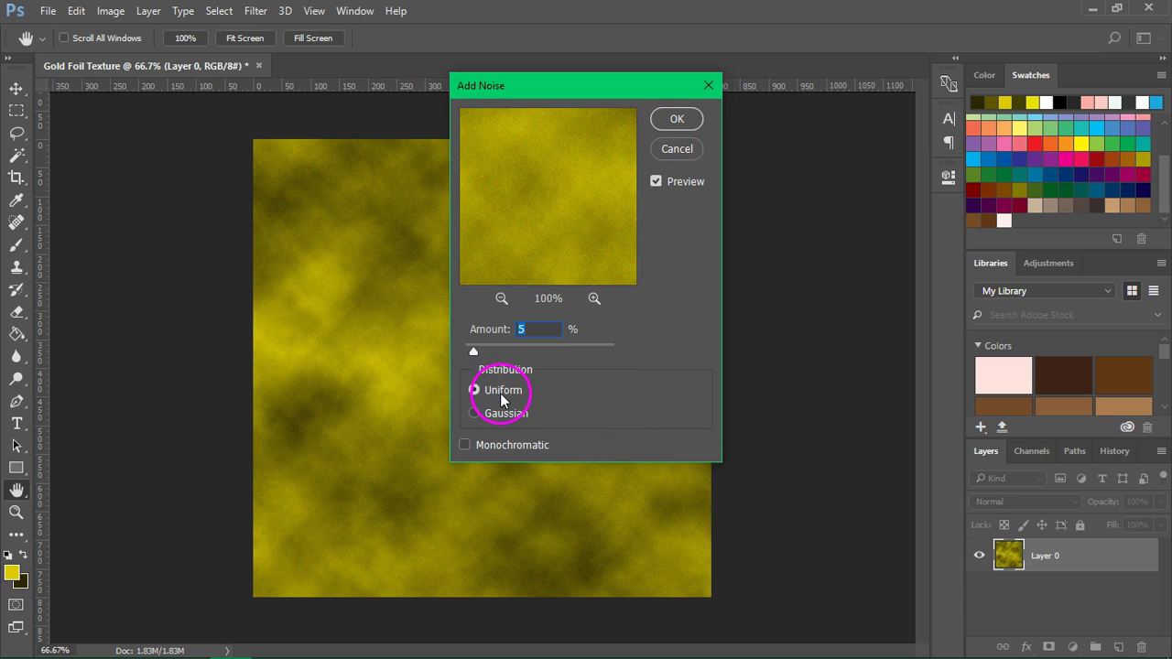
left_click(677, 120)
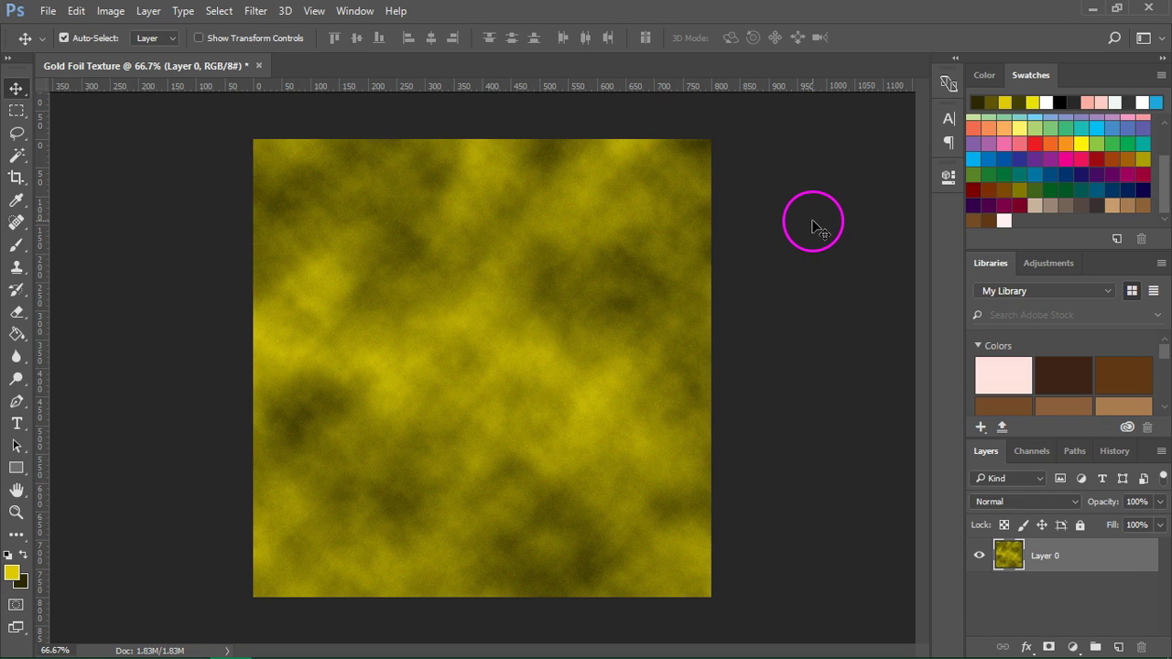
Step: Apply the Glass filter with distortion 20, smoothness 4, frosted texture and 93% scaling
left_click(255, 10)
left_click(270, 77)
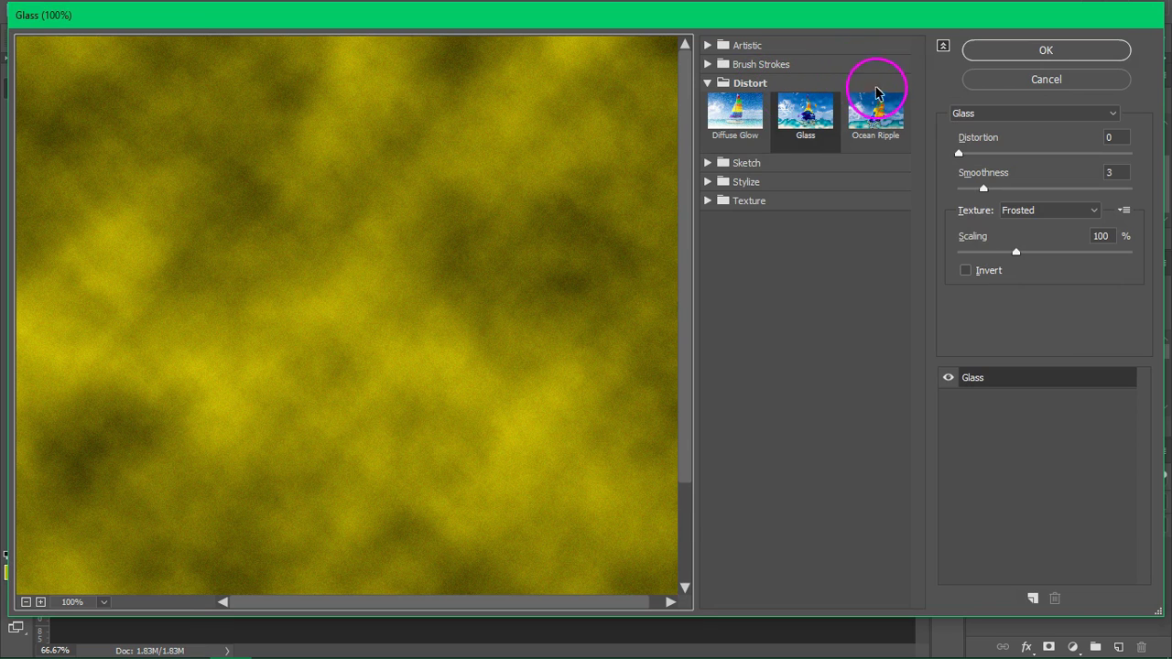
left_click(887, 128)
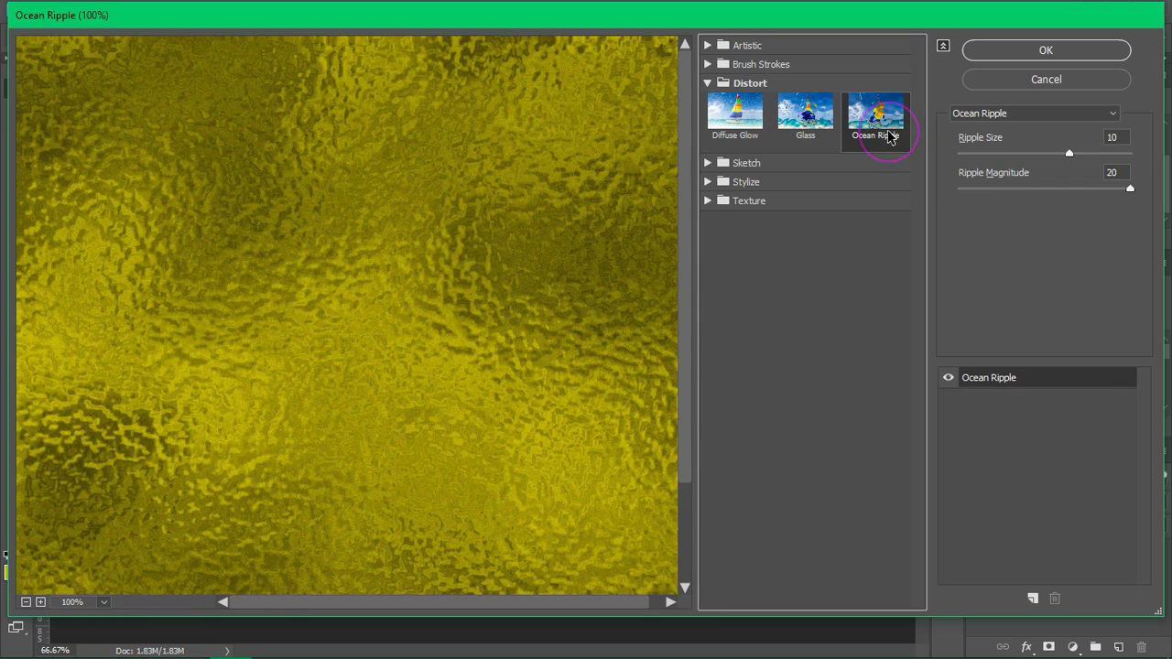
left_click(815, 147)
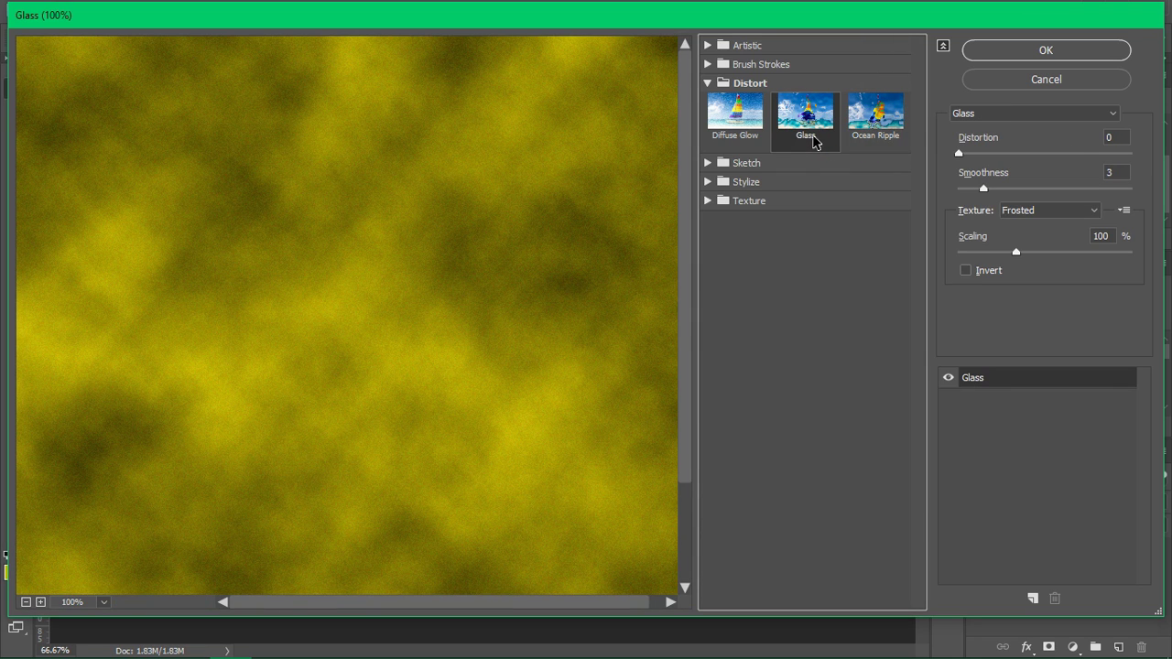
left_click(954, 162)
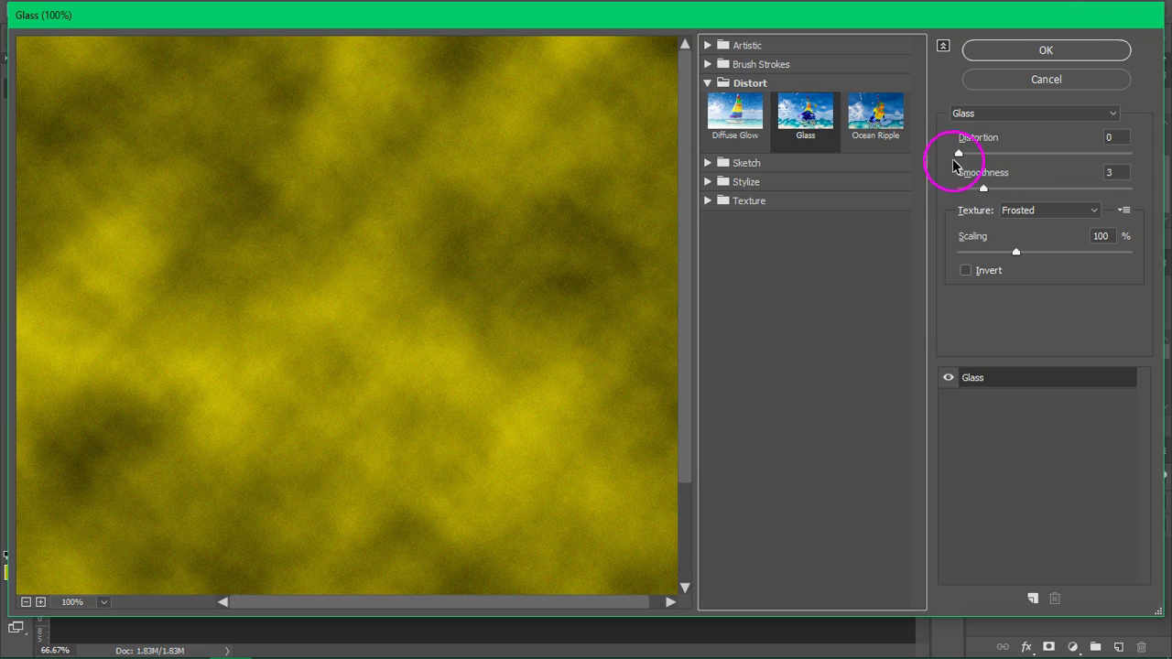
left_click_drag(960, 153, 1147, 179)
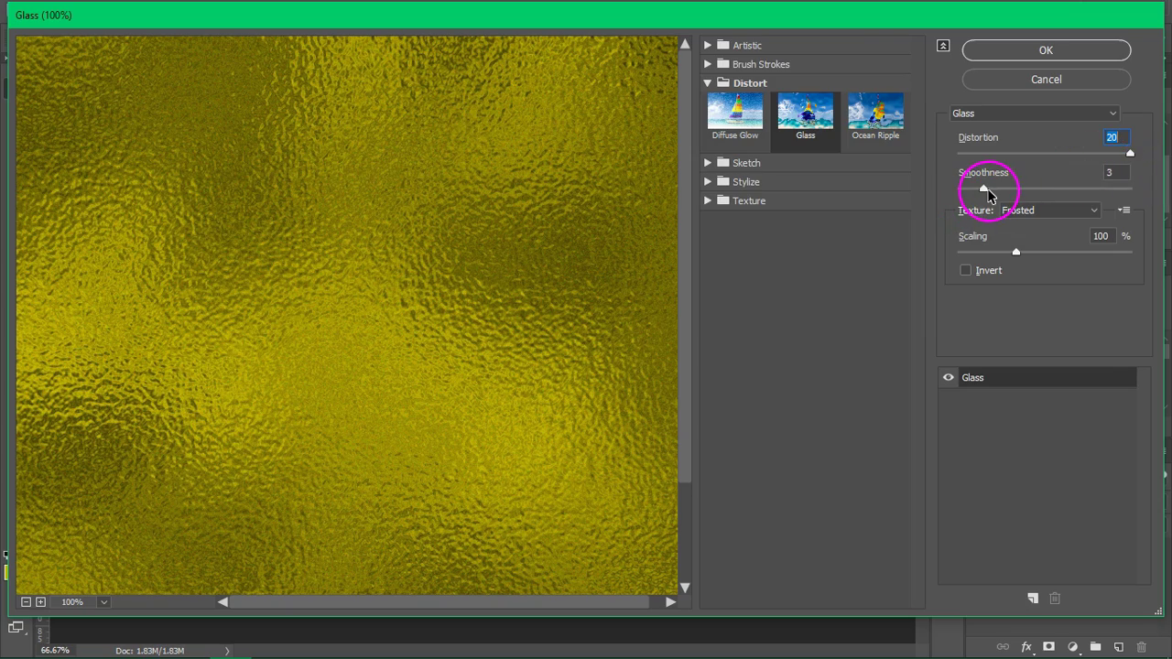
mouse_move(987, 195)
left_mouse_down()
mouse_move(1008, 191)
mouse_move(959, 190)
mouse_move(947, 210)
mouse_move(1076, 227)
left_mouse_up()
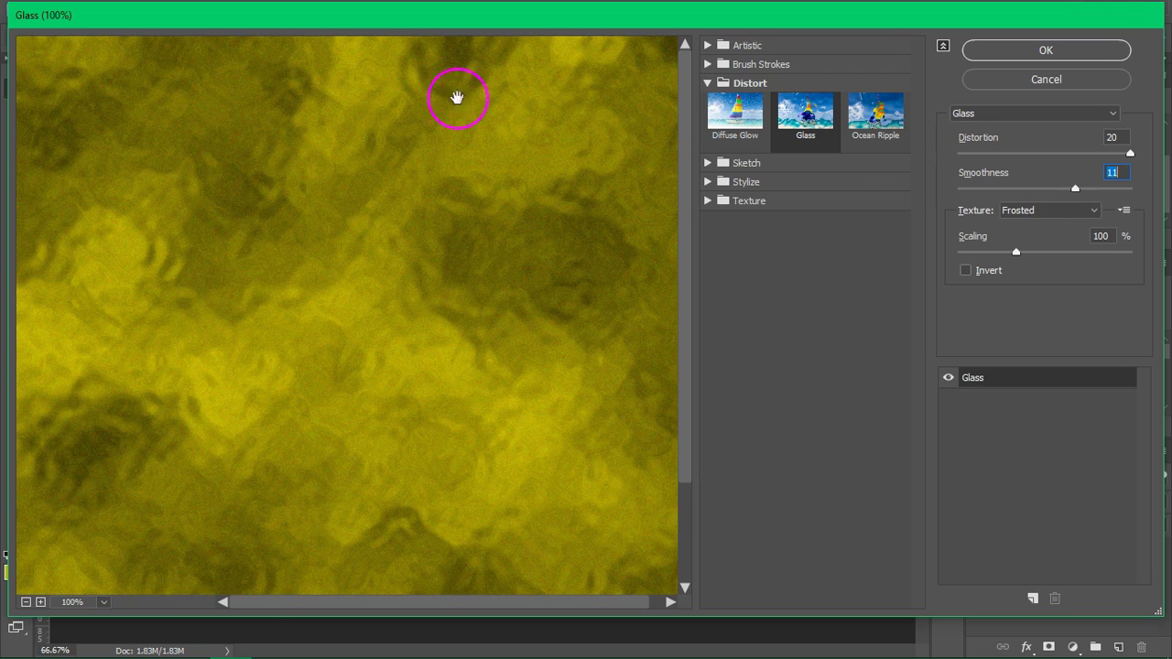
left_click(1001, 189)
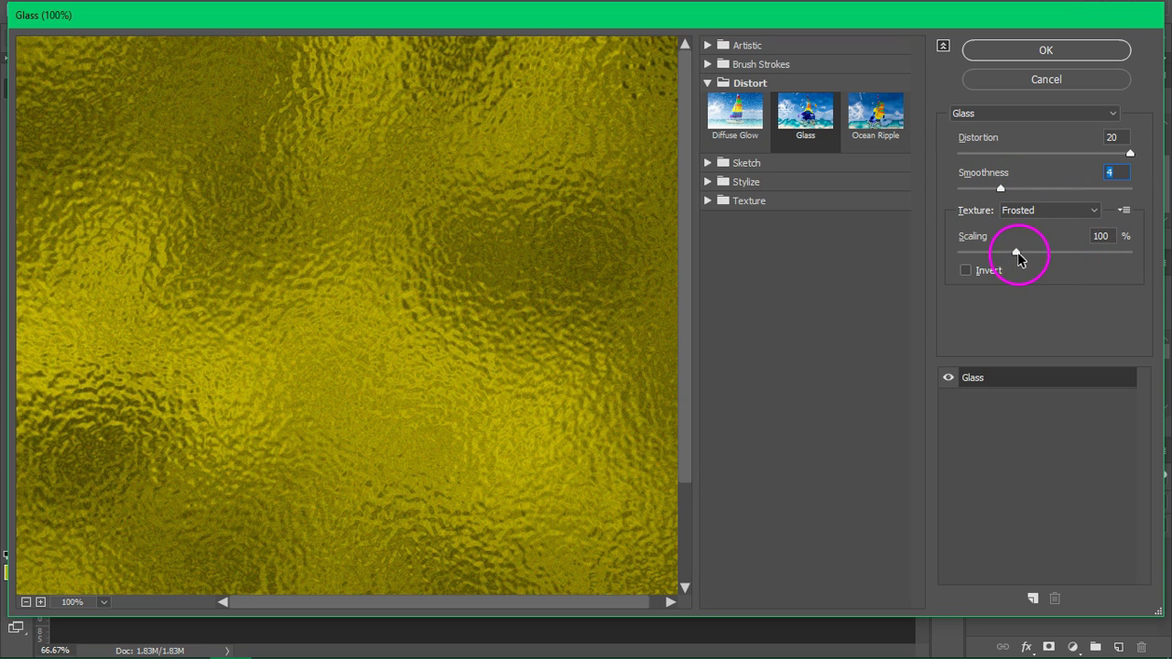
mouse_move(1015, 253)
left_mouse_down()
mouse_move(1050, 253)
mouse_move(1008, 254)
left_mouse_up()
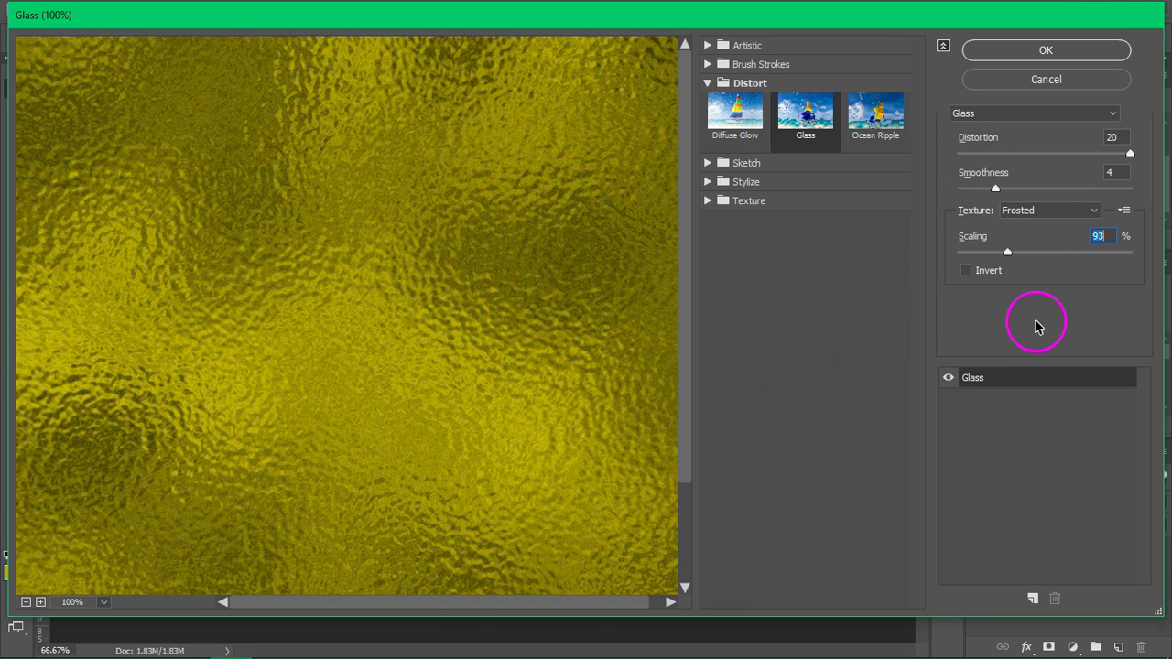
left_click(411, 397)
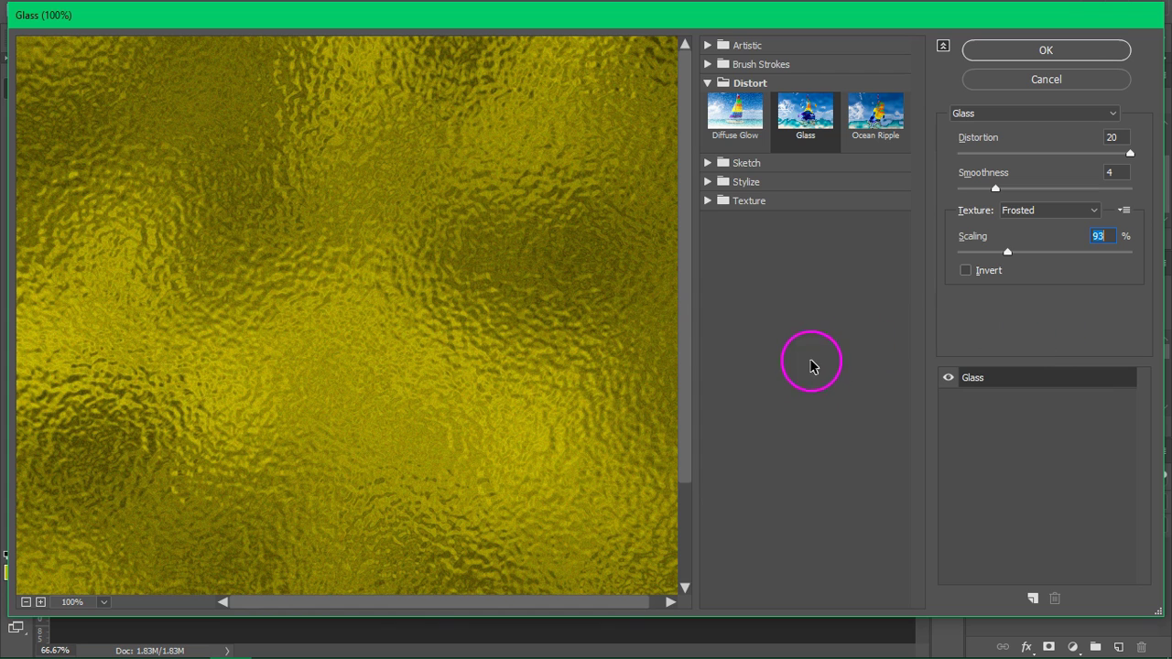
left_click(1046, 52)
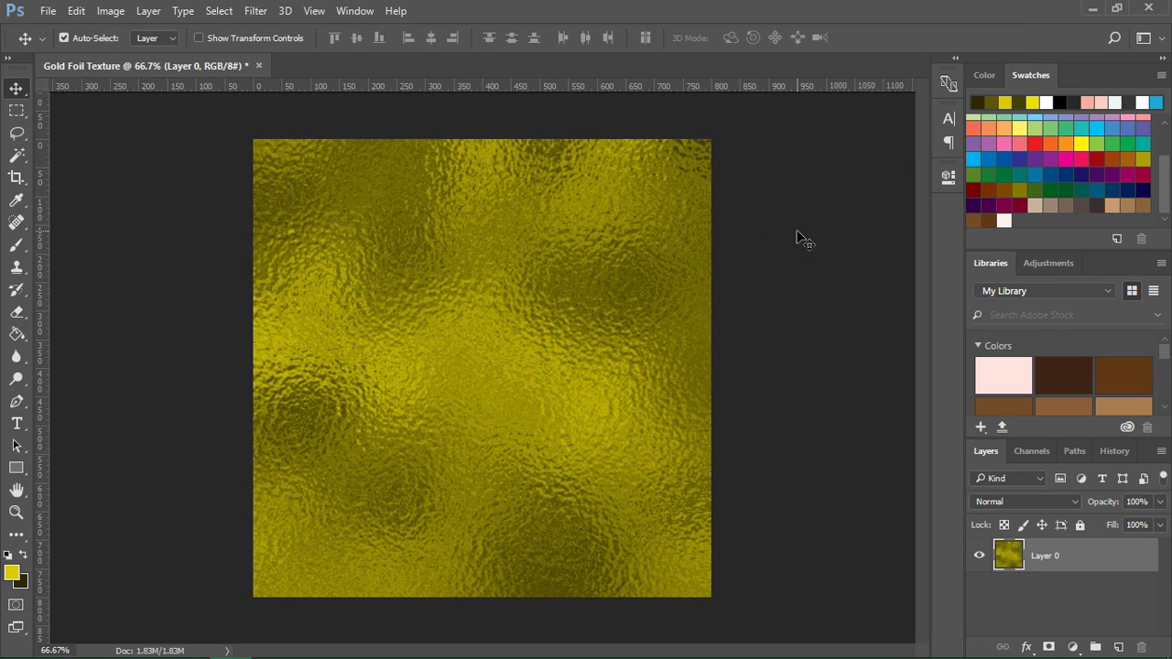
Step: Add a Brightness/Contrast adjustment raising the gold texture's brightness to 45
mouse_move(797, 240)
left_mouse_down()
mouse_move(828, 408)
mouse_move(863, 498)
left_mouse_up()
left_click(1072, 647)
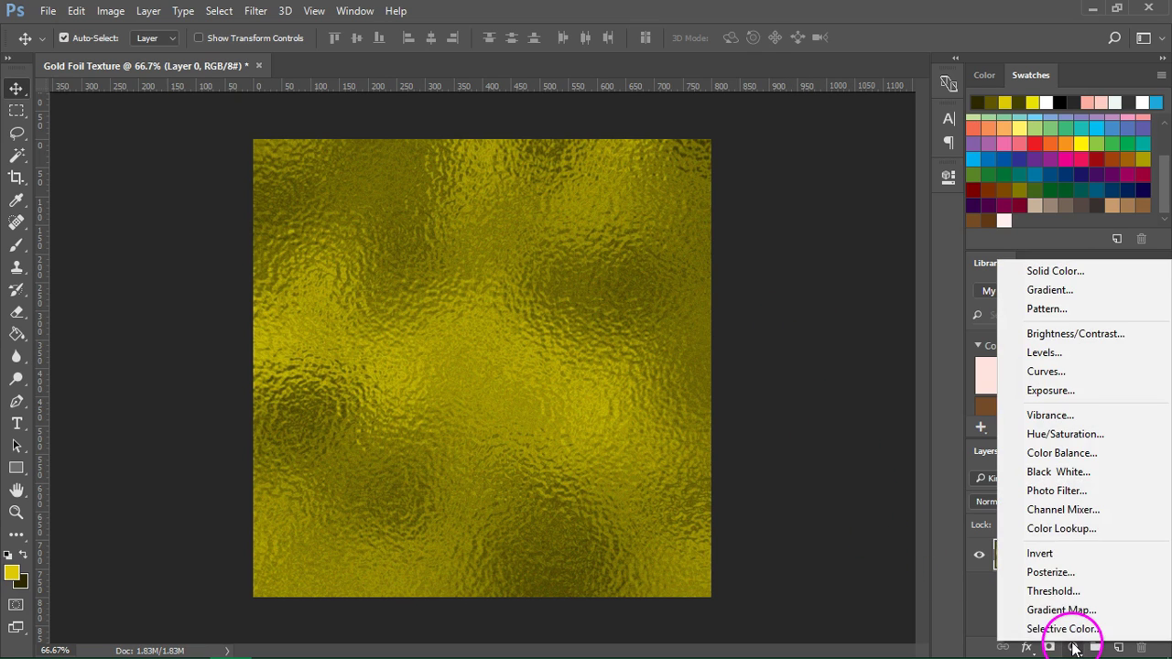
left_click_drag(1070, 541, 1103, 342)
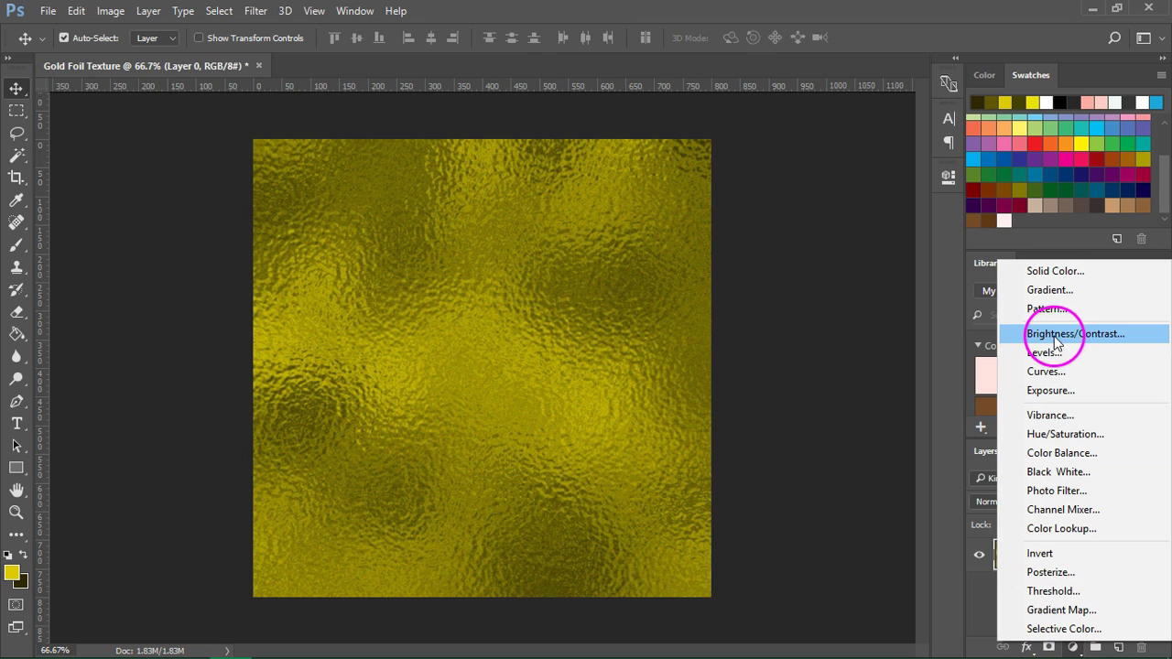
left_click(1102, 341)
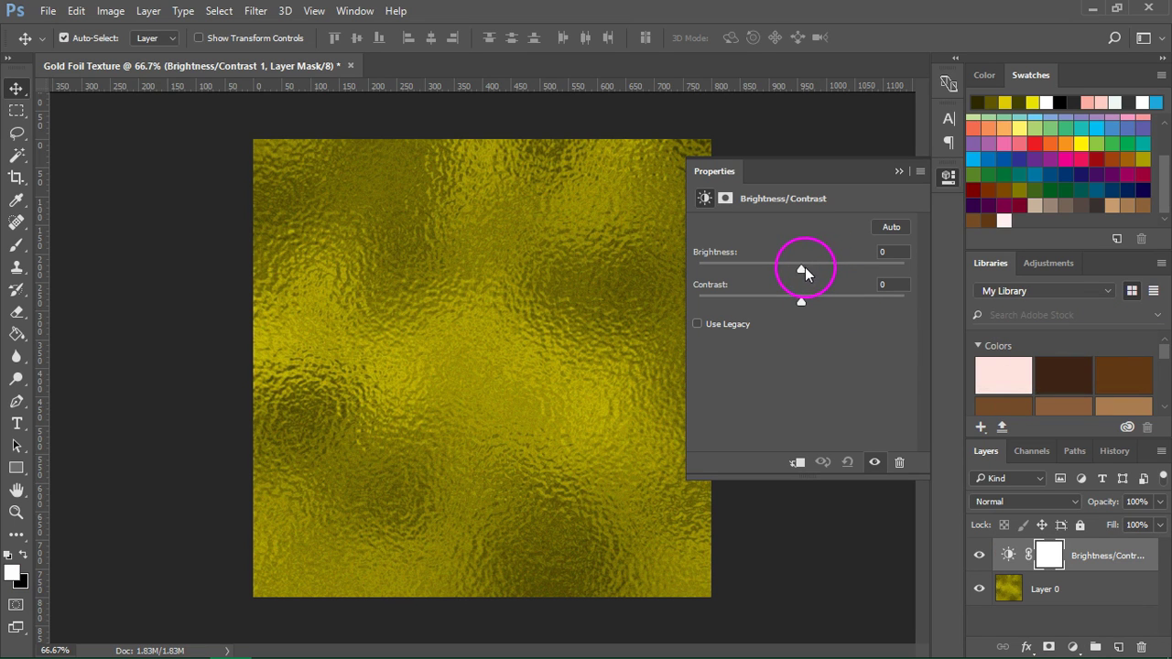
left_click_drag(821, 271, 832, 273)
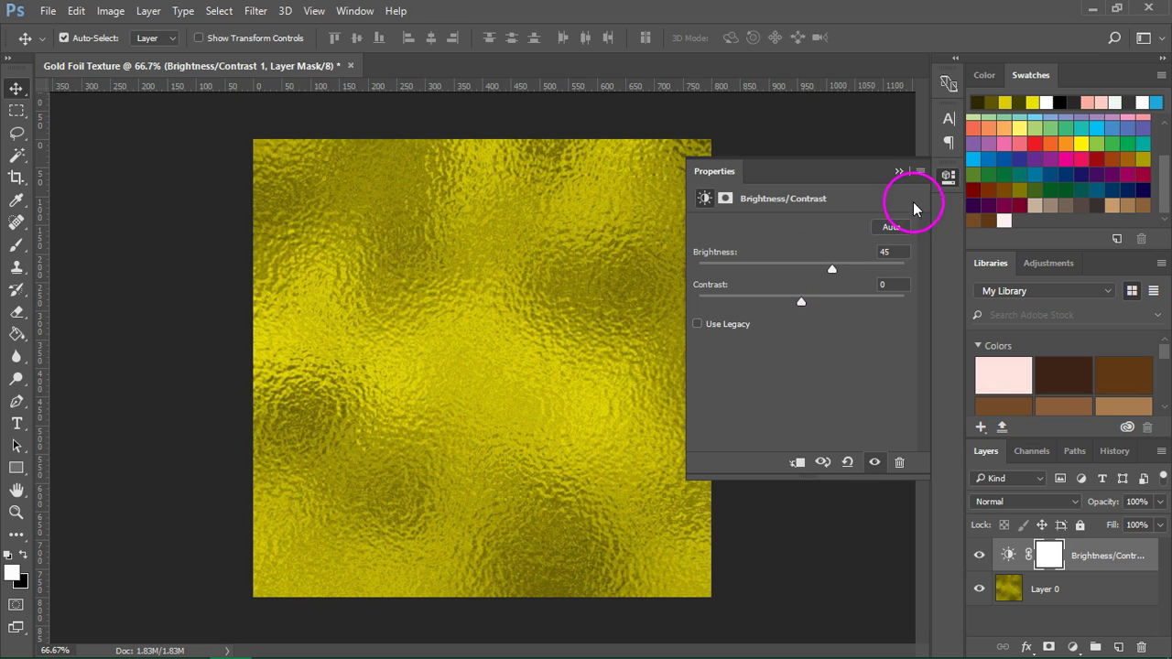
left_click(947, 180)
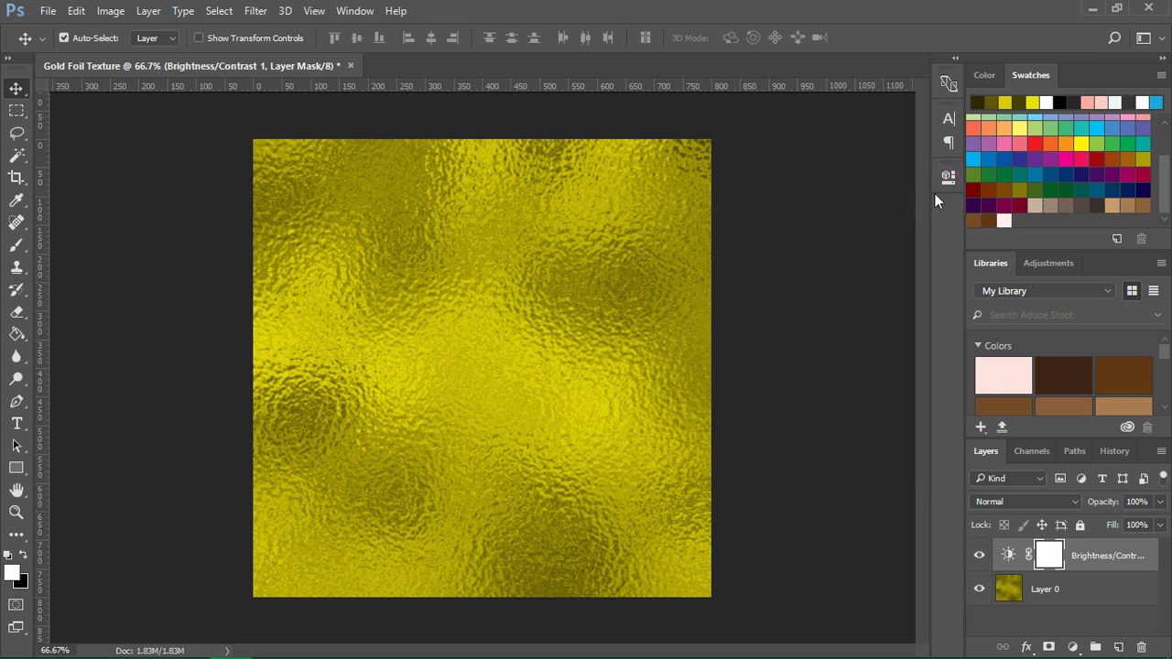
Step: Merge the adjustment into Layer 0 and rename the result 'Goil Foil'
key("ctrl")
left_click(1083, 587)
right_click(1083, 587)
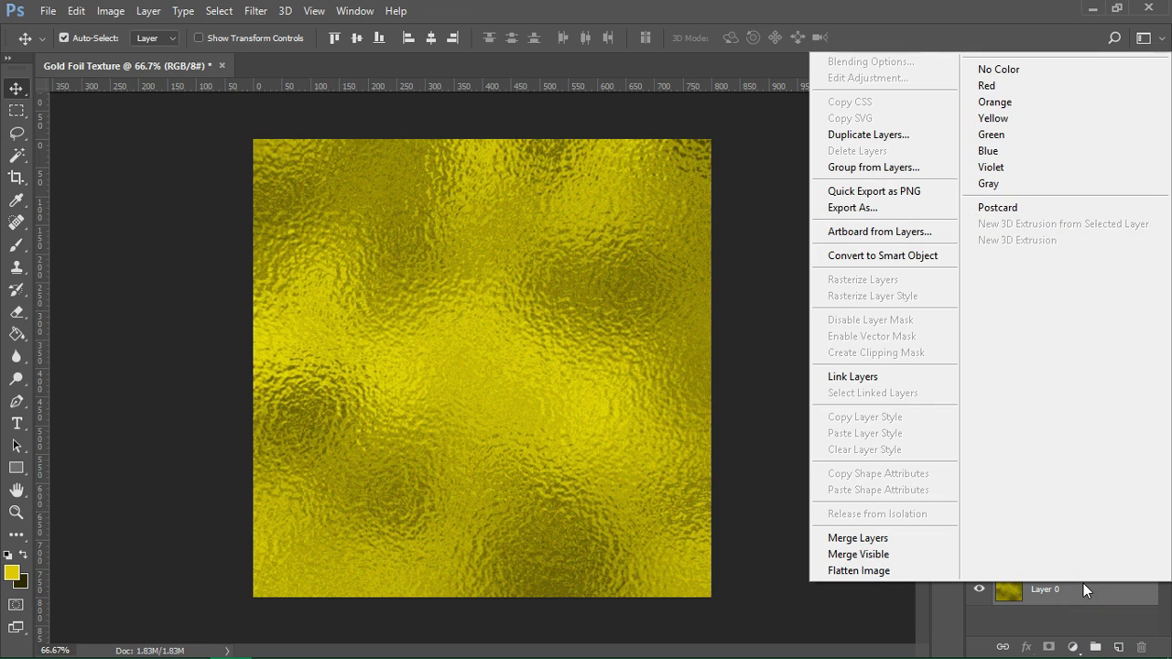
left_click(859, 537)
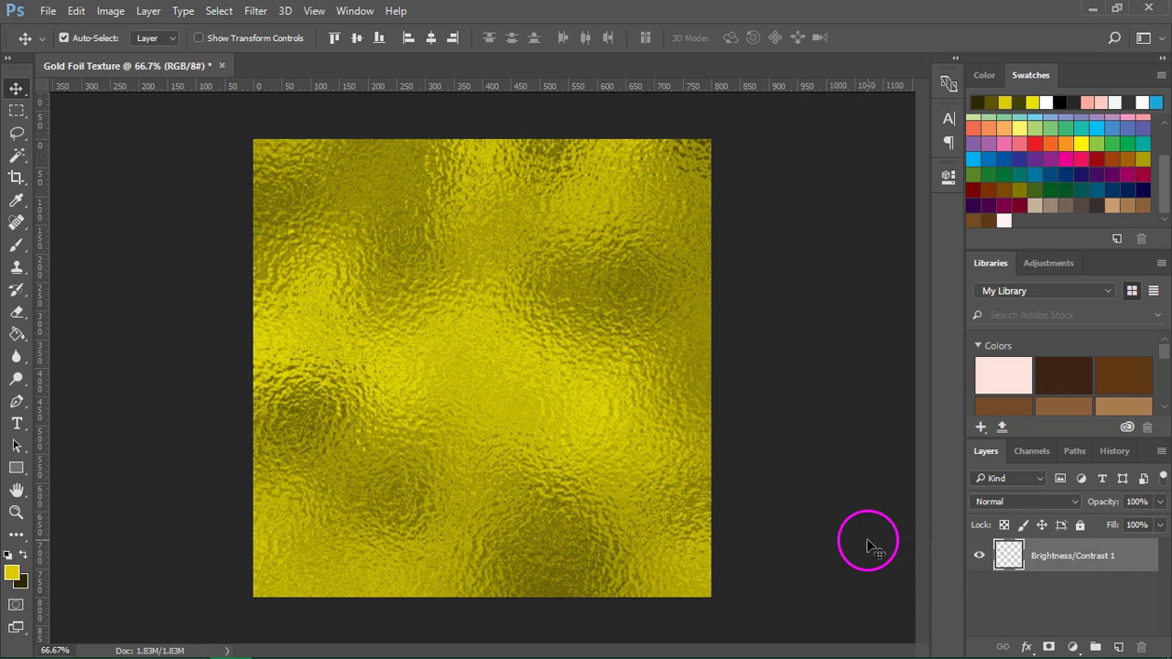
double_click(1081, 556)
type("Gol")
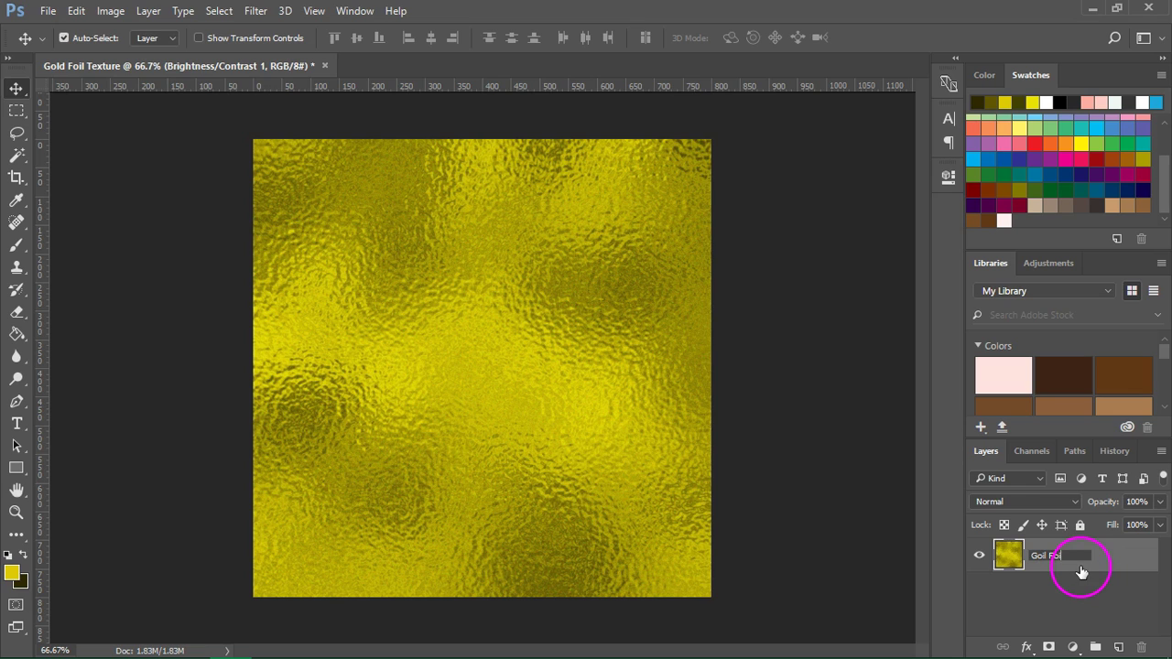
key("Return")
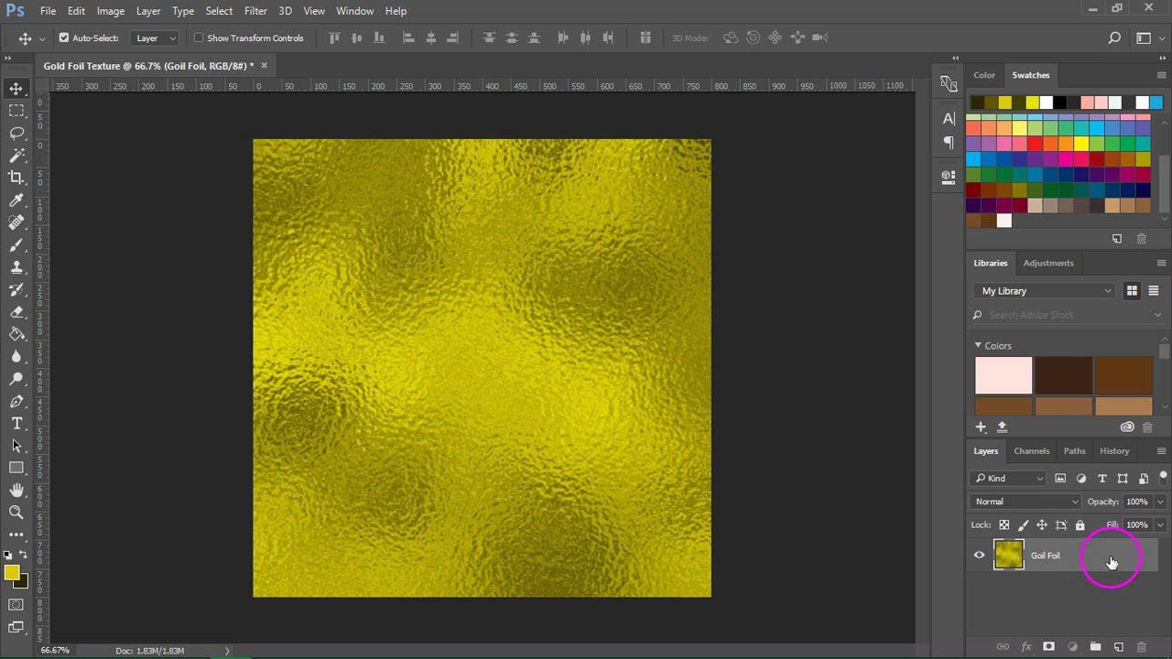
Step: Duplicate Goil Foil, hide the original, and desaturate the copy with Hue/Saturation at -100
left_click_drag(1112, 558, 1119, 645)
left_click(981, 589)
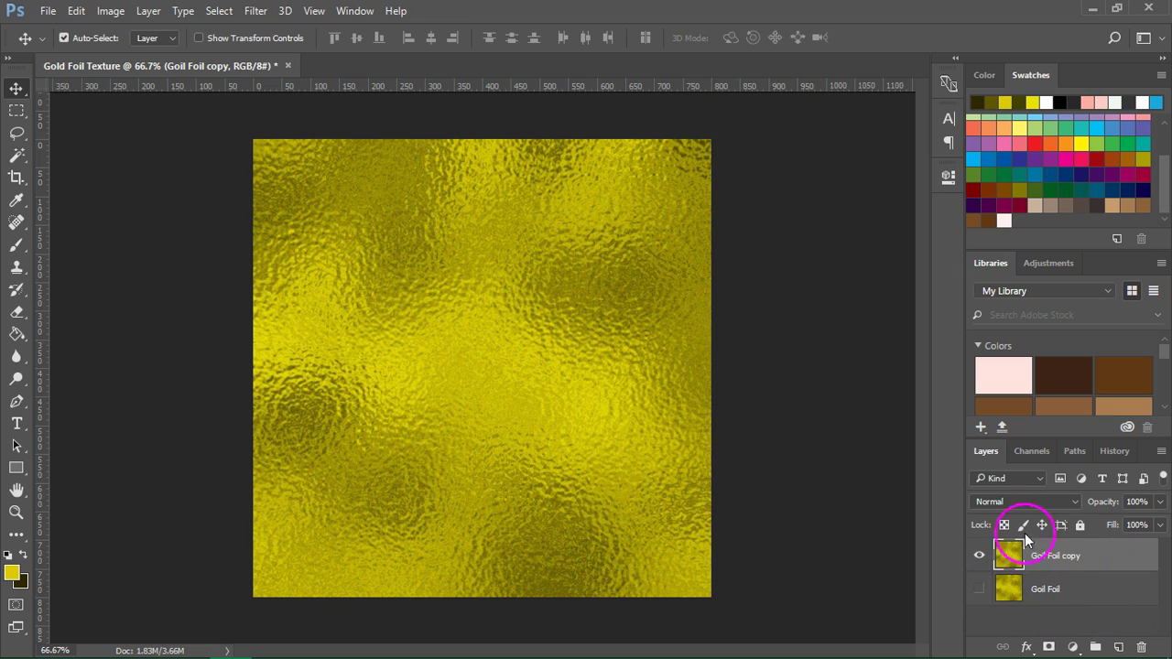
left_click(1073, 647)
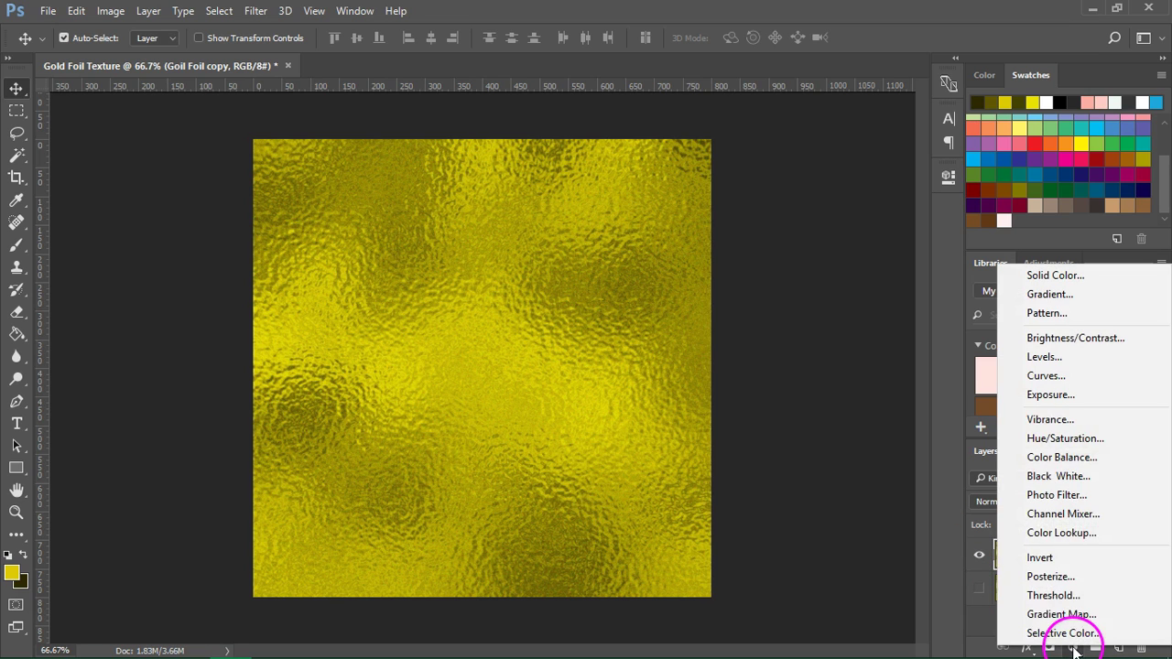
left_click(1090, 442)
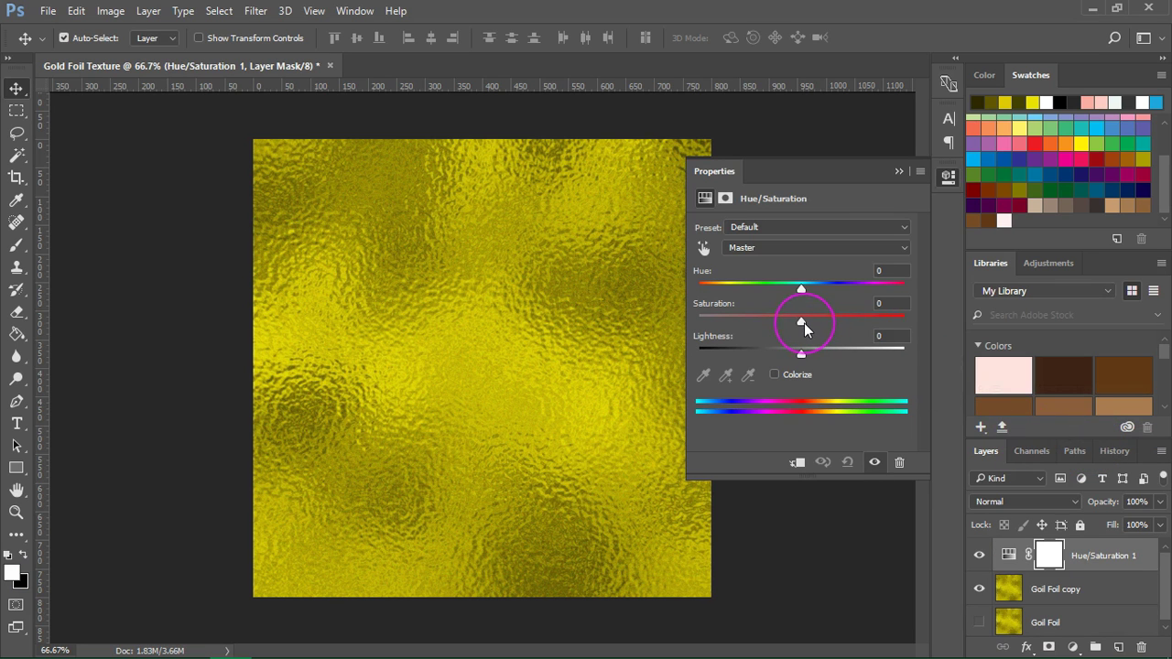
left_click_drag(804, 322, 688, 326)
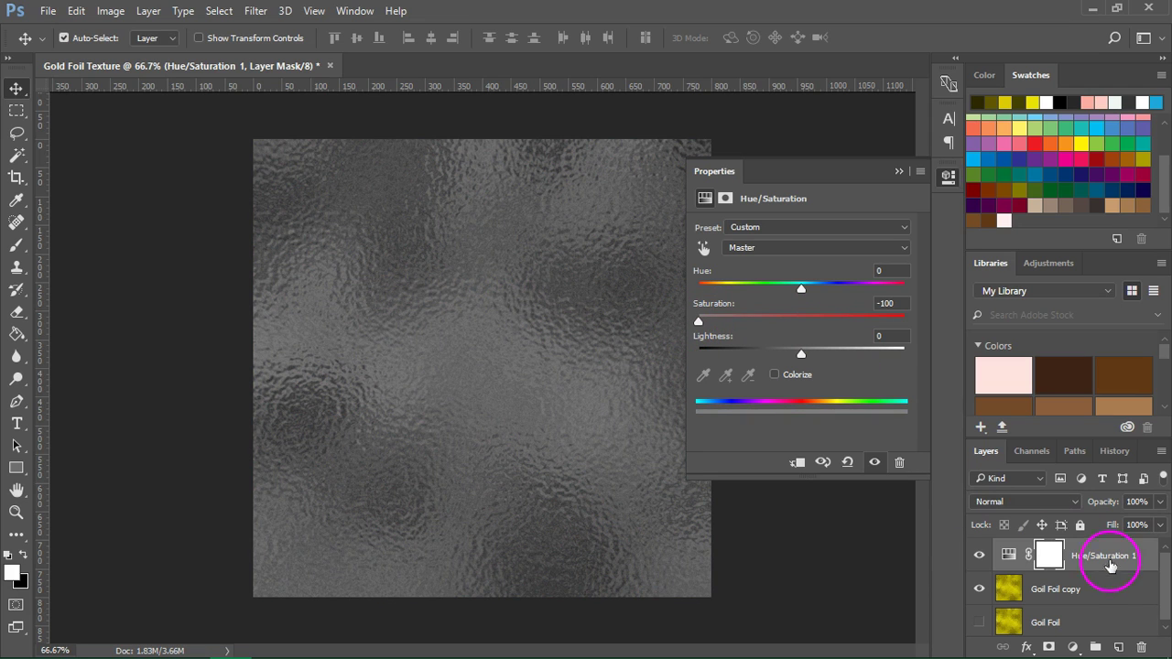
left_click(1090, 587)
left_click(1104, 556)
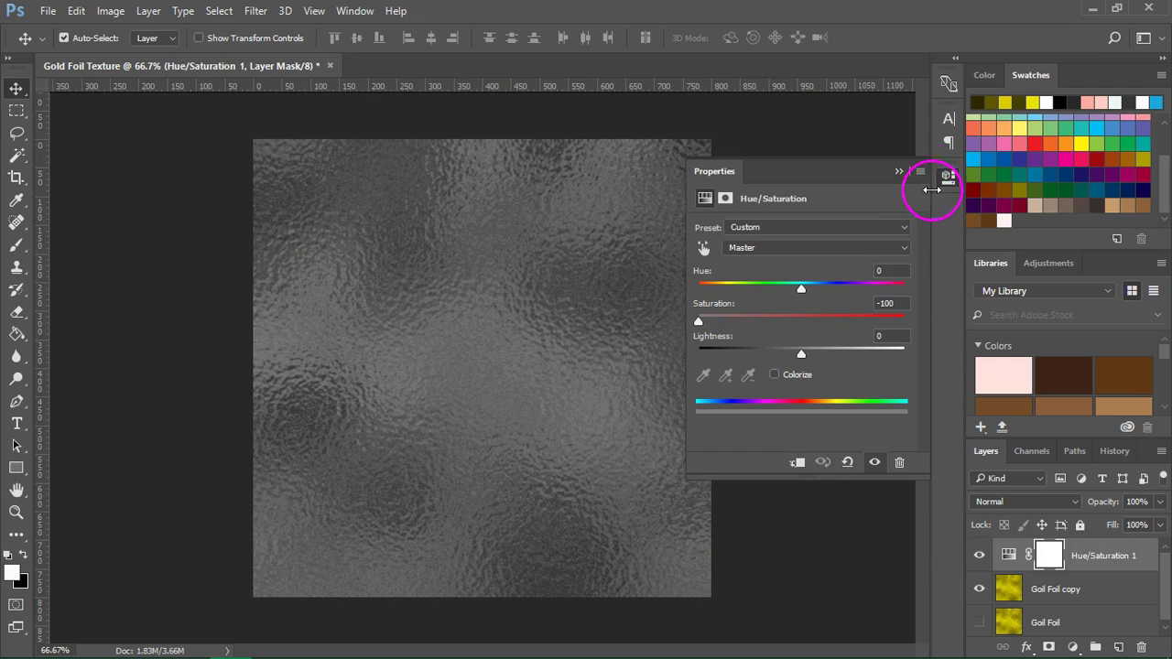
left_click(947, 176)
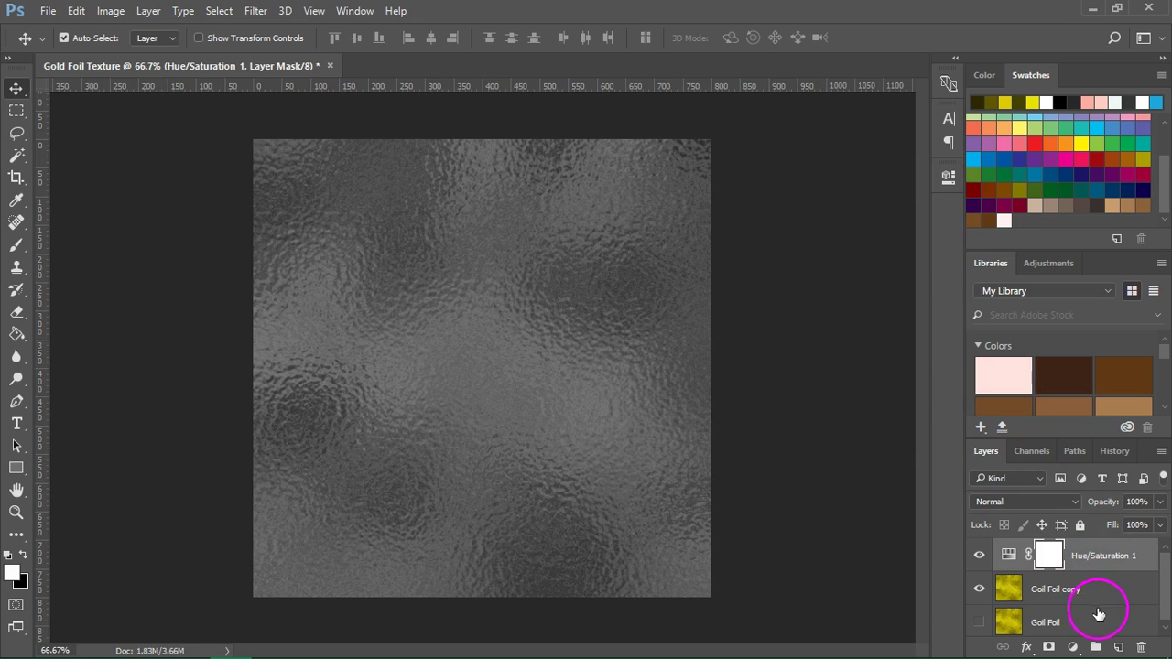
Step: Add a Brightness/Contrast adjustment of 134 brightness and 40 contrast to the grey foil
left_click(1072, 647)
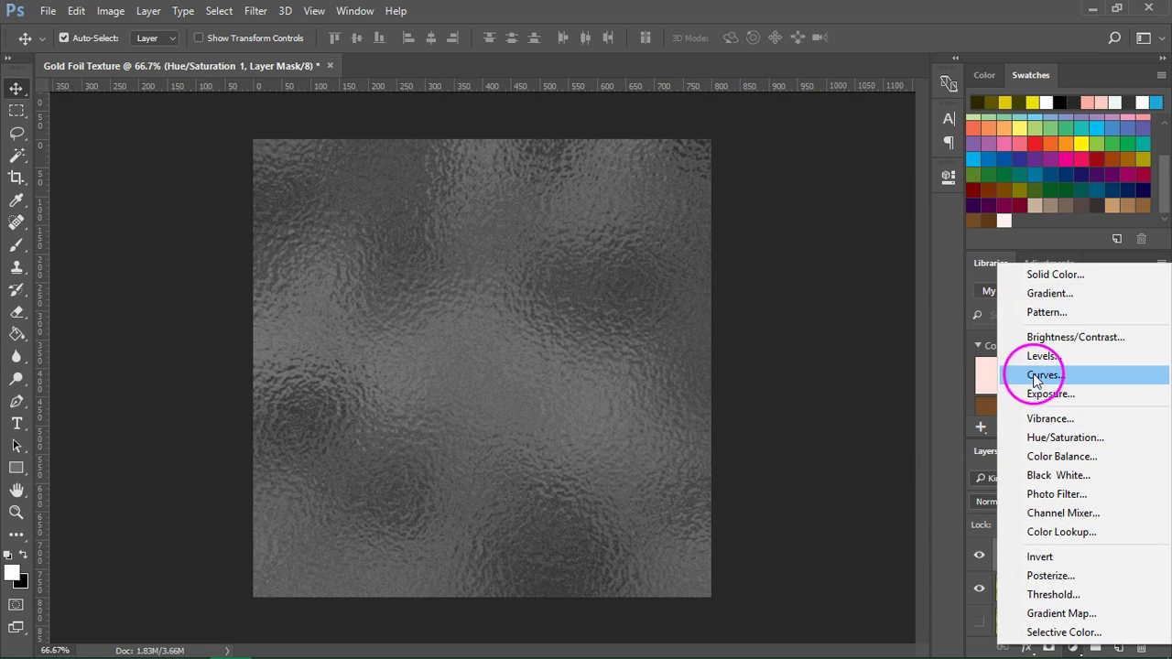
left_click(1058, 337)
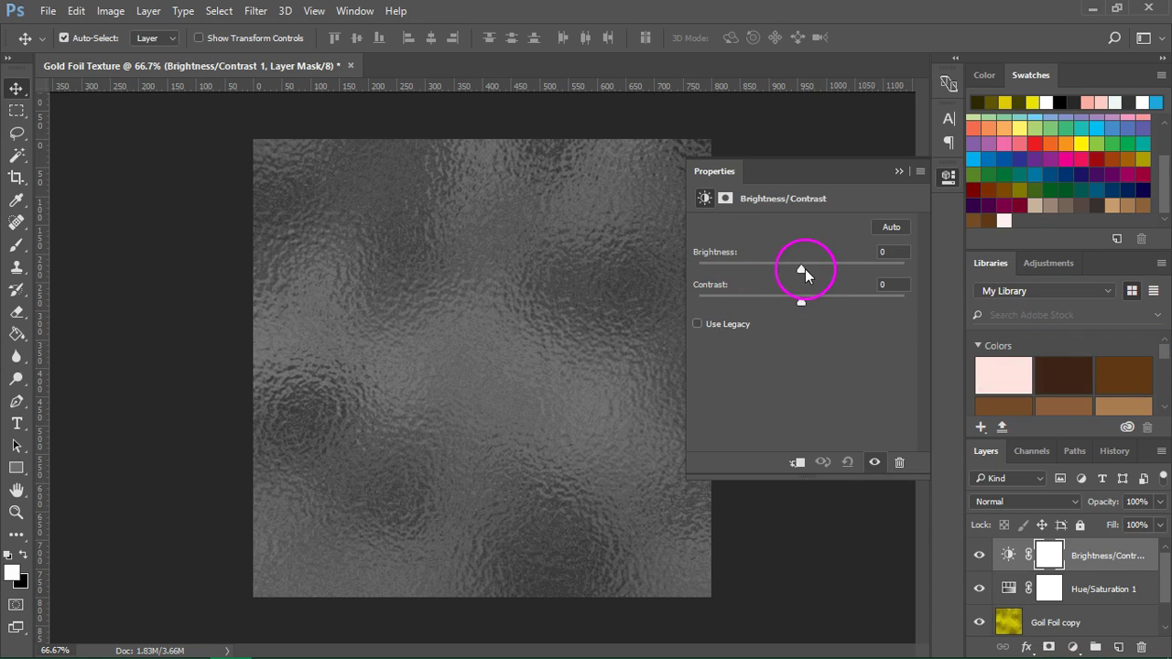
mouse_move(803, 266)
left_mouse_down()
mouse_move(881, 271)
mouse_move(887, 287)
mouse_move(907, 278)
left_mouse_up()
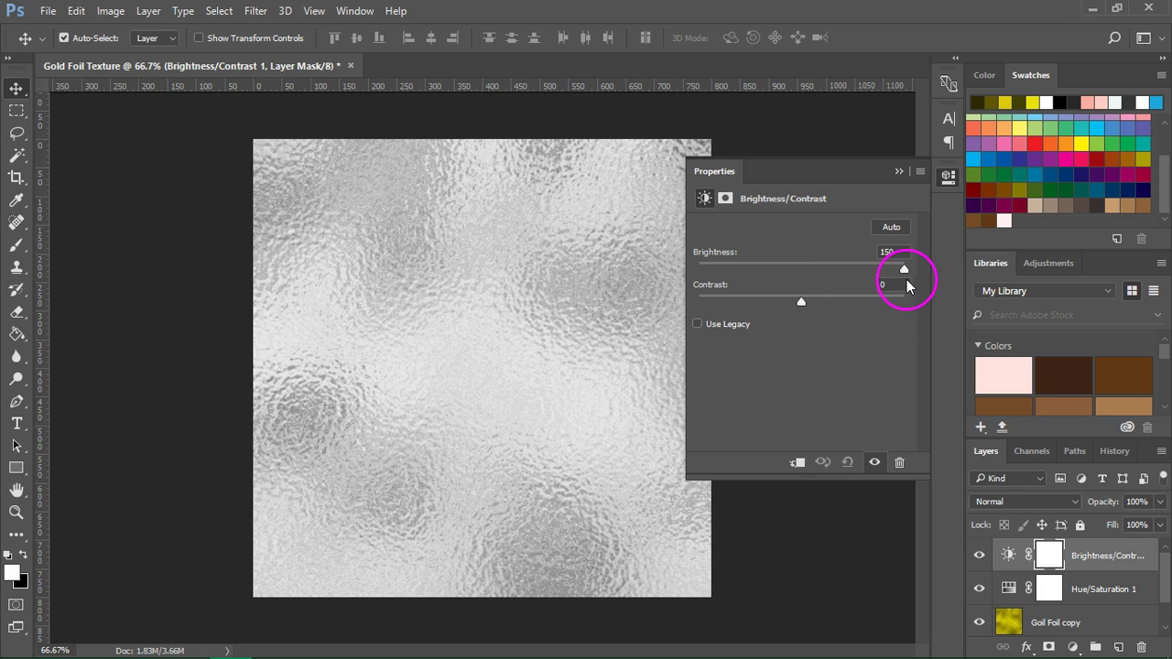
mouse_move(799, 305)
left_mouse_down()
mouse_move(850, 304)
mouse_move(800, 303)
mouse_move(842, 311)
left_mouse_up()
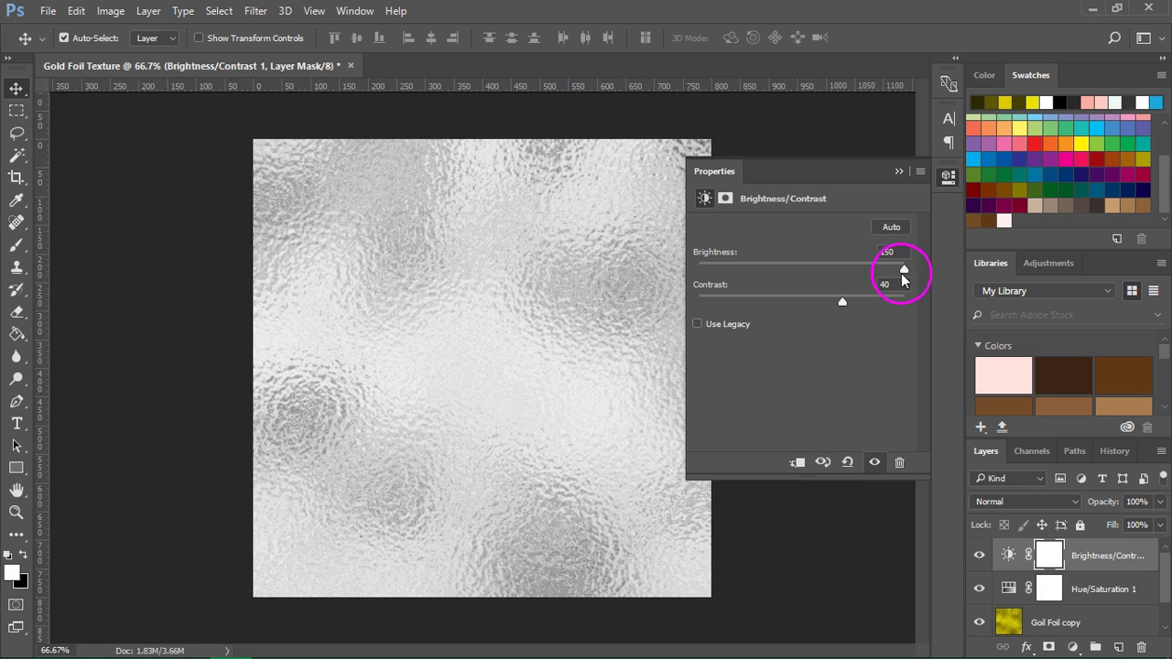
mouse_move(903, 269)
left_mouse_down()
mouse_move(889, 275)
mouse_move(902, 280)
left_mouse_up()
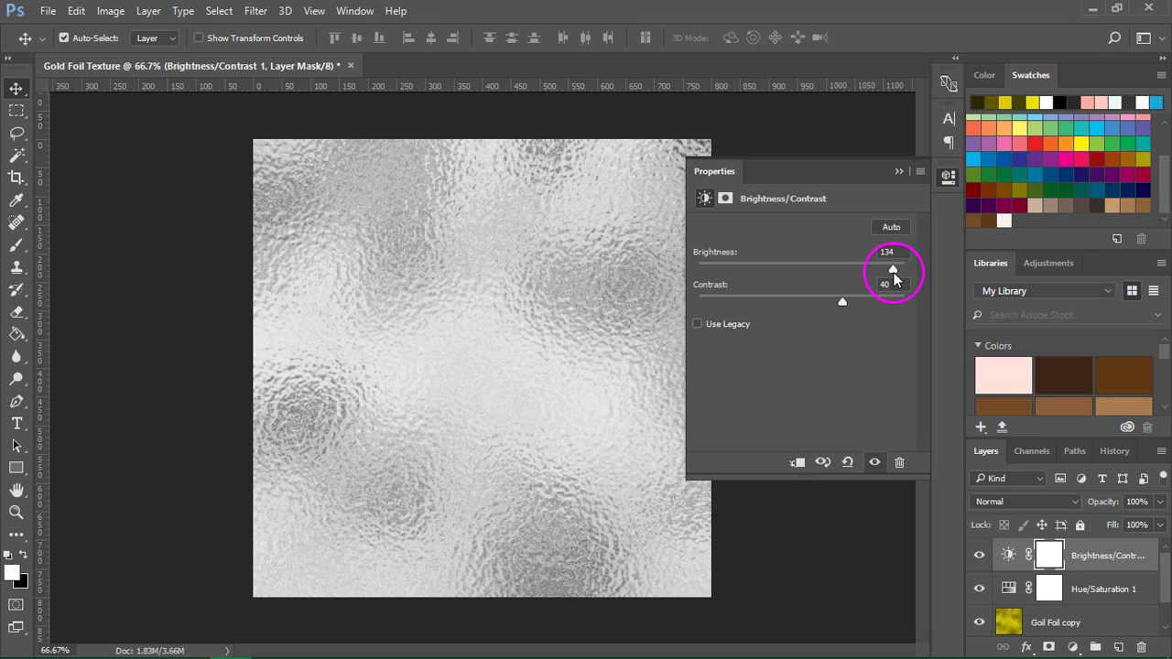
left_click(948, 177)
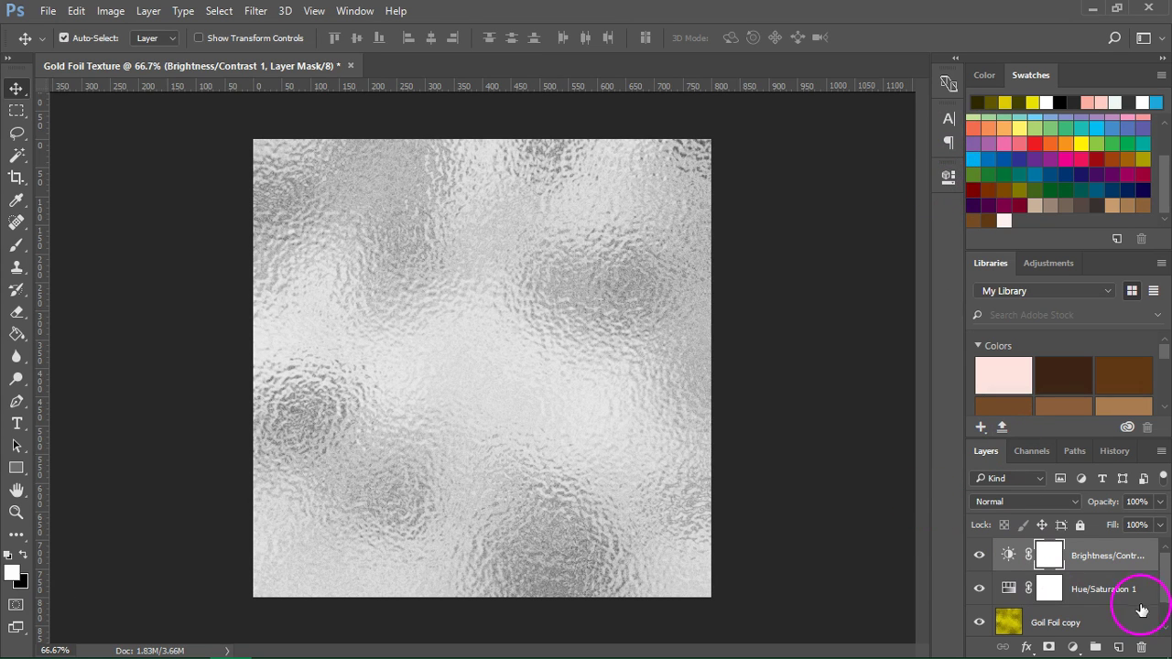
Step: Merge the adjustments into the grey copy and name the layer 'Silver Foil'
left_click(1086, 620)
scroll(1087, 620, "down", 1)
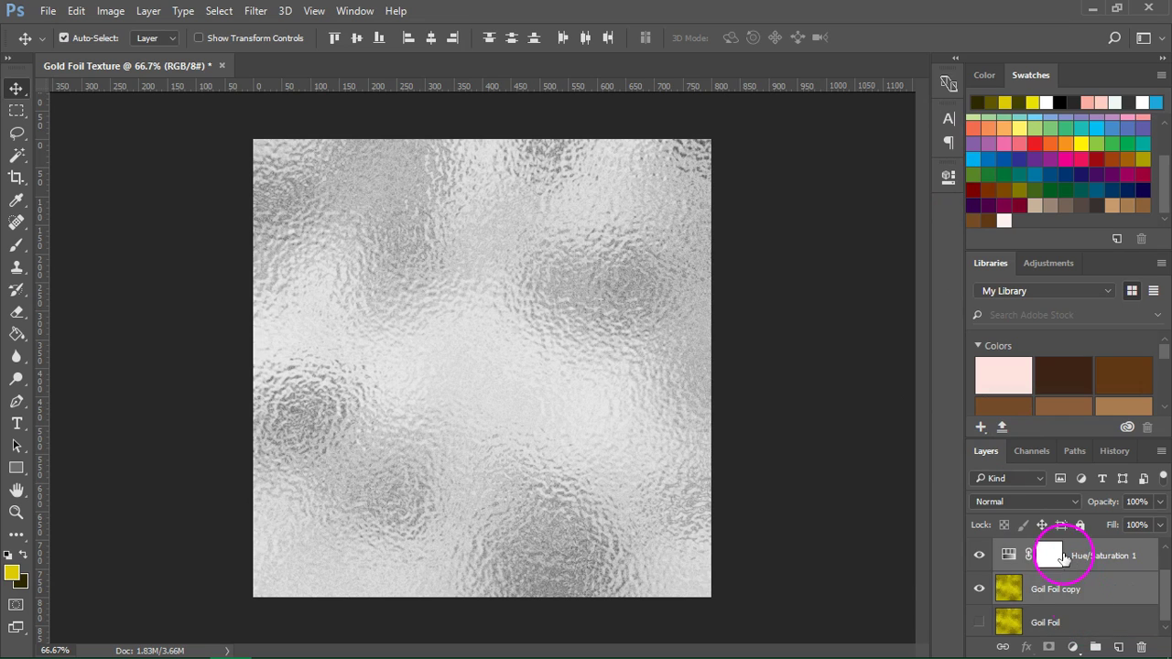
right_click(1072, 586)
left_click(932, 540)
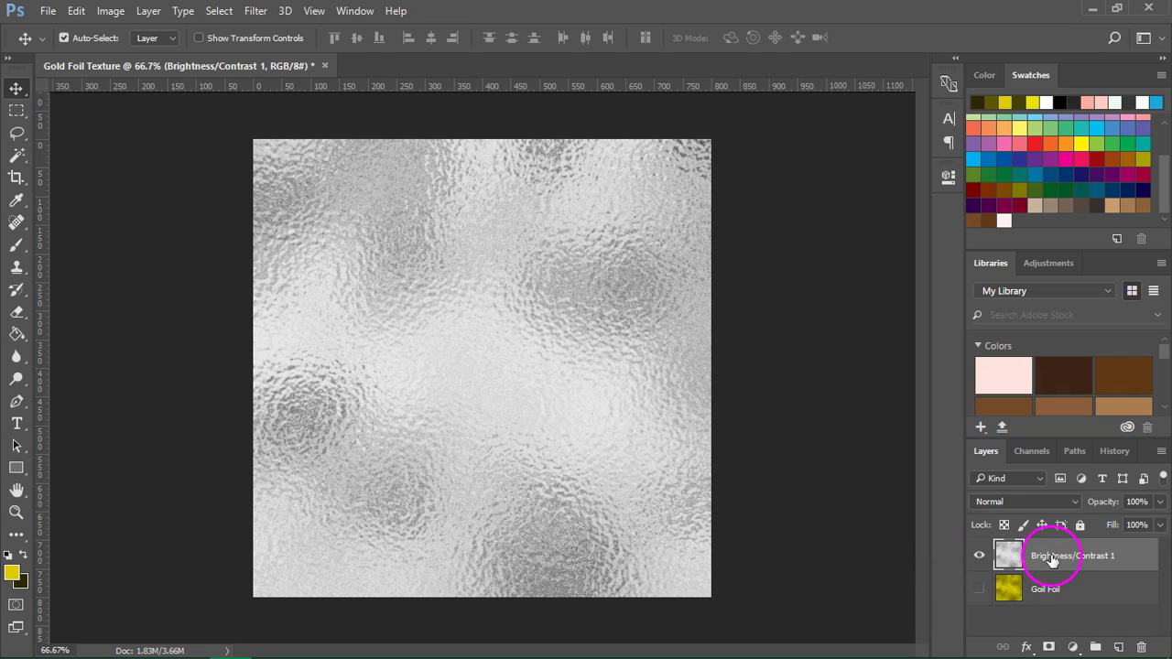
double_click(1053, 554)
type("Silver F")
type("oil")
key("Return")
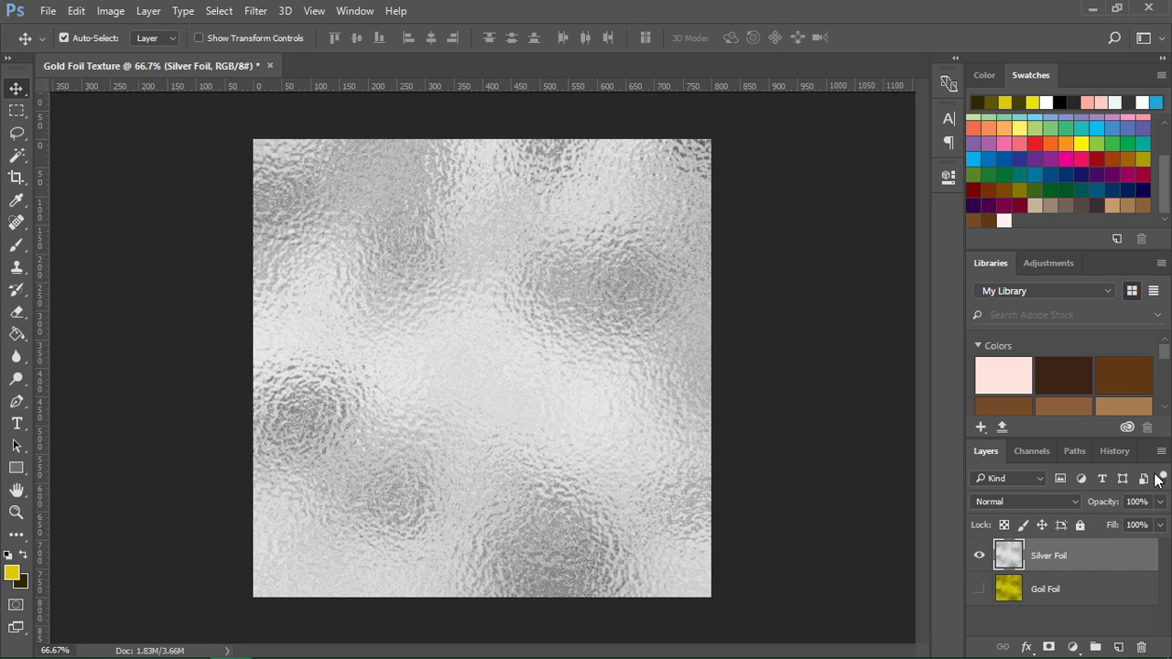
Step: Duplicate the Silver Foil layer and hide the original
left_click(1106, 563)
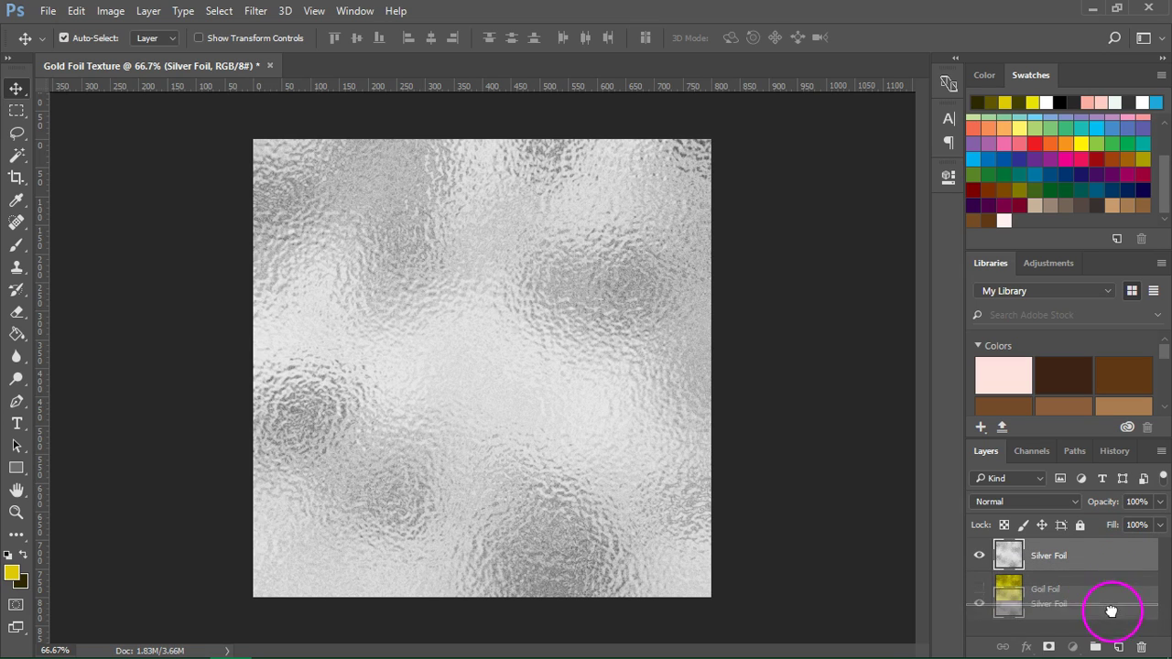
left_click_drag(1124, 567, 1119, 646)
left_click(979, 589)
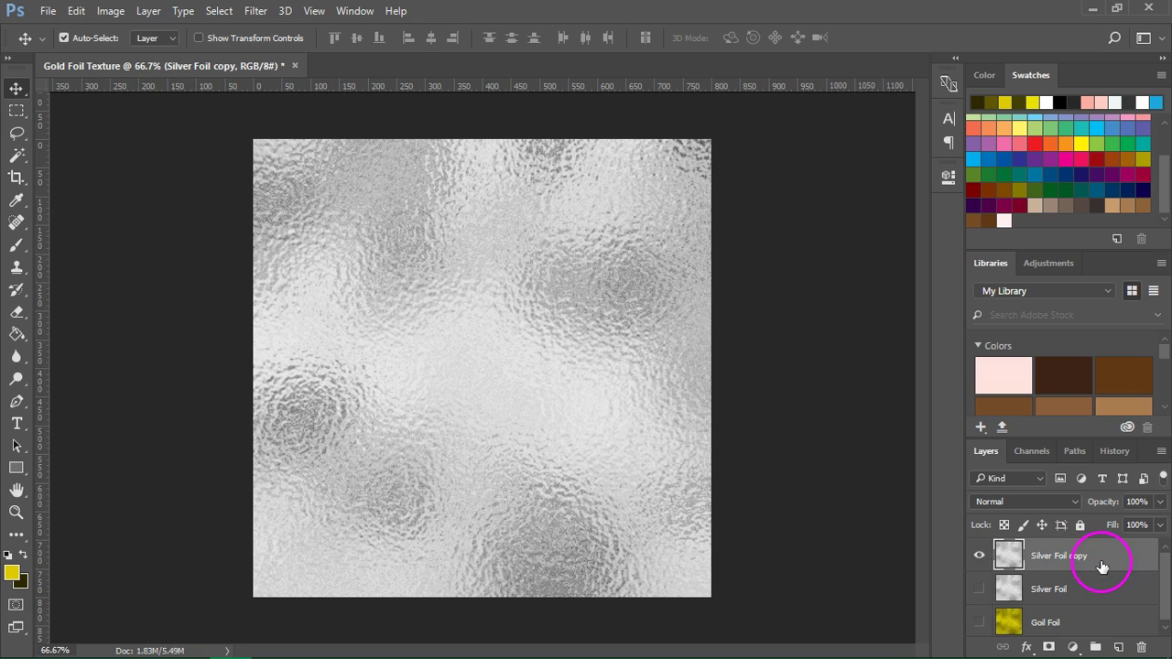
Step: Add a pink #fbaea1 Solid Color fill set to Multiply over the silver copy
left_click(1072, 648)
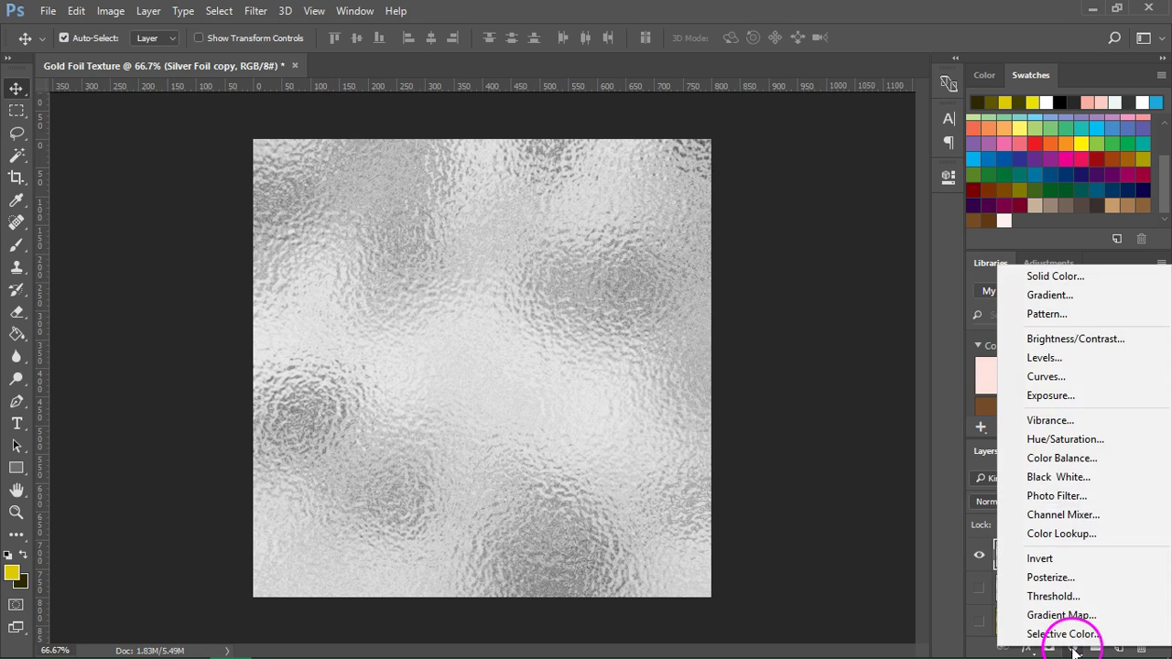
left_click(1050, 278)
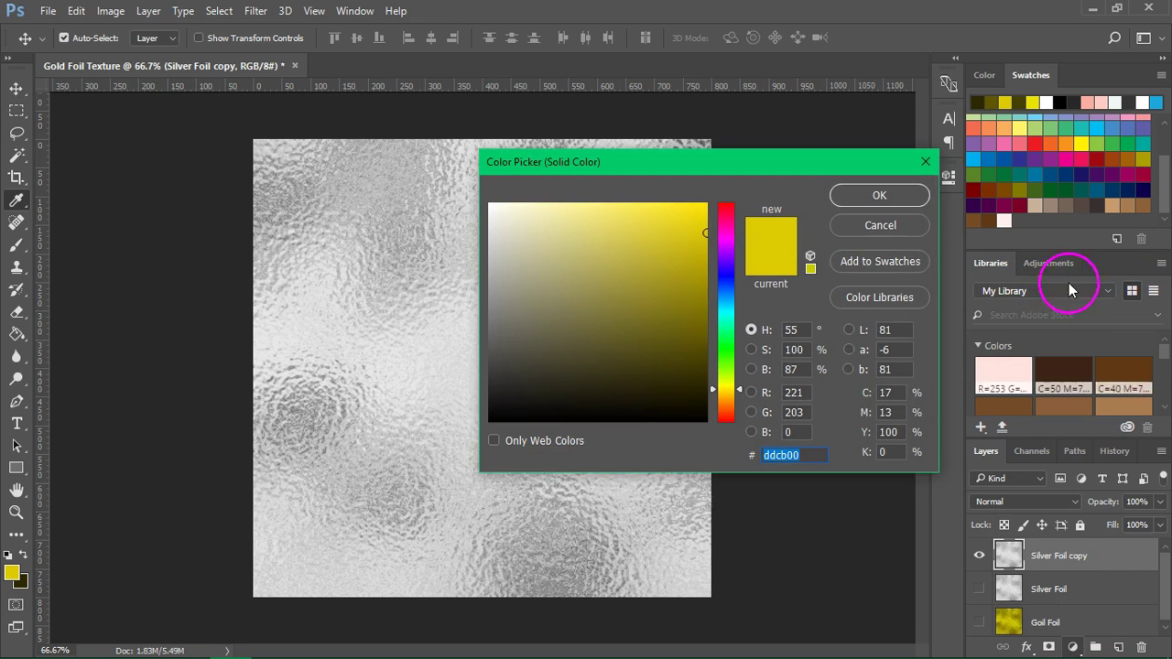
left_click(1089, 101)
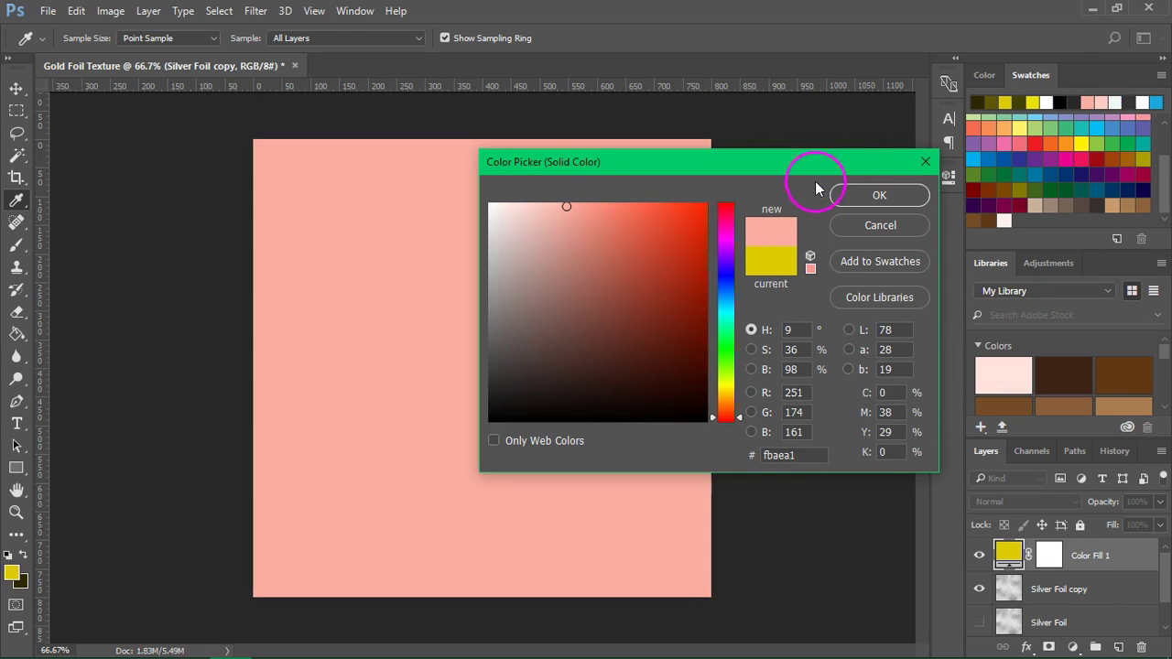
left_click(879, 197)
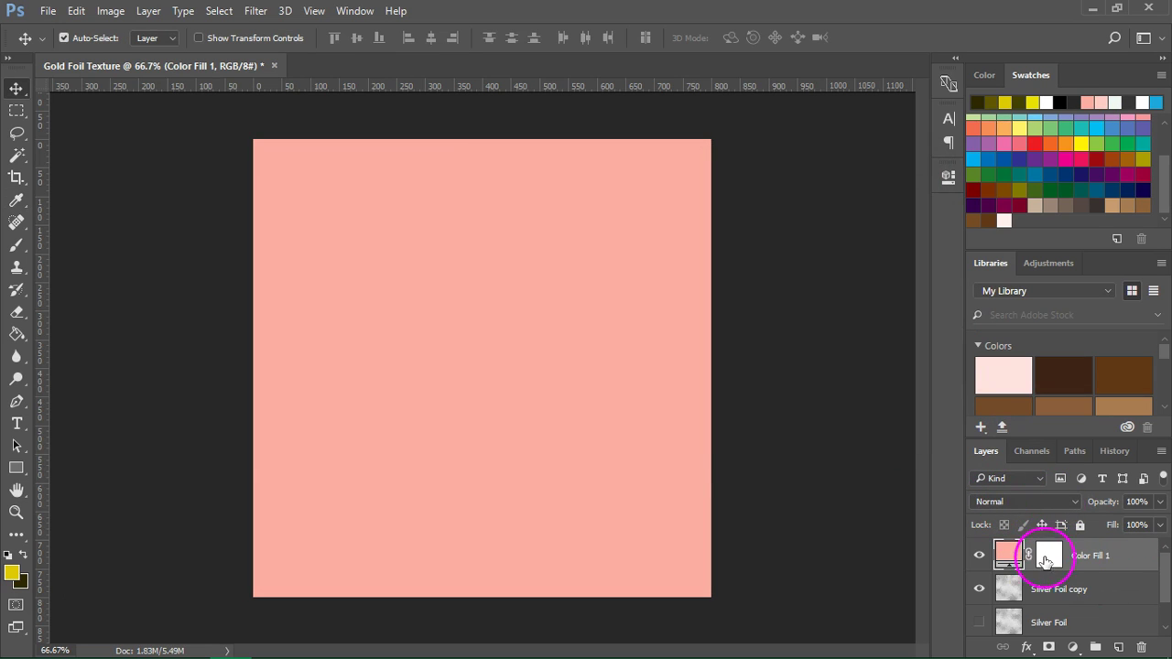
left_click(1007, 504)
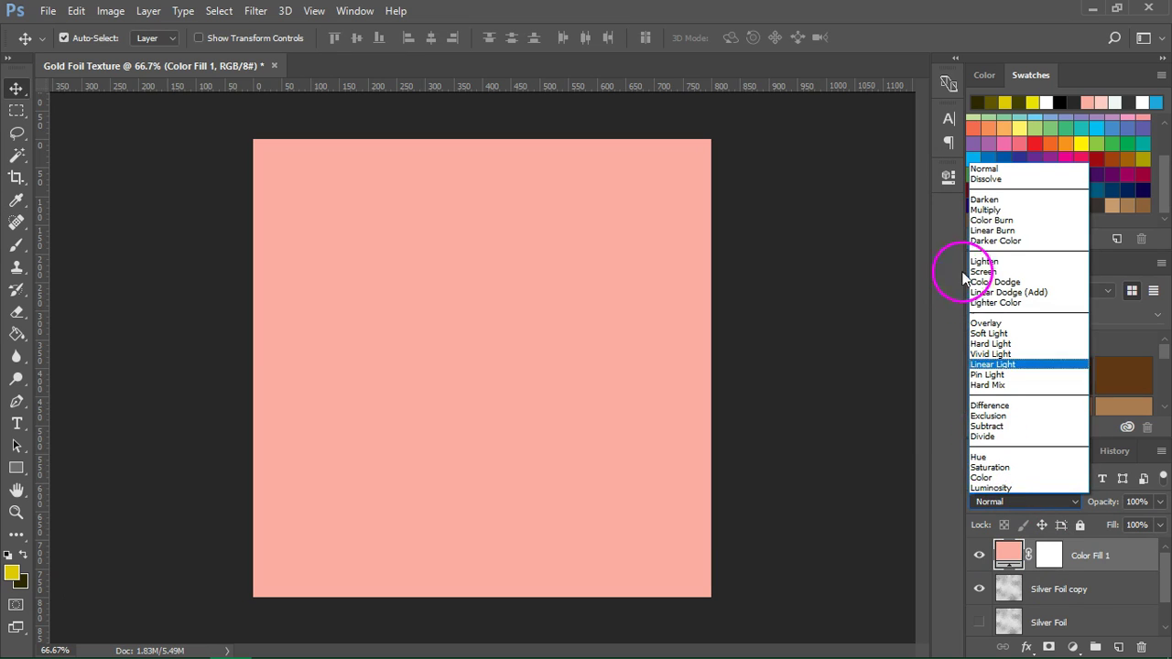
left_click(987, 209)
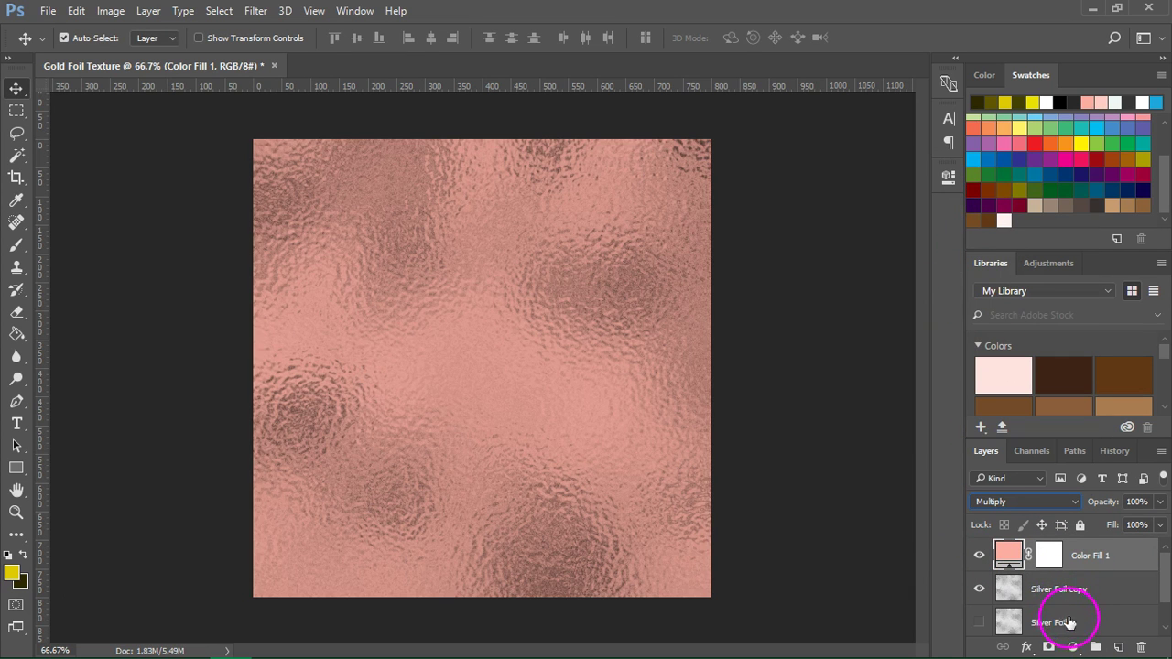
left_click(1072, 646)
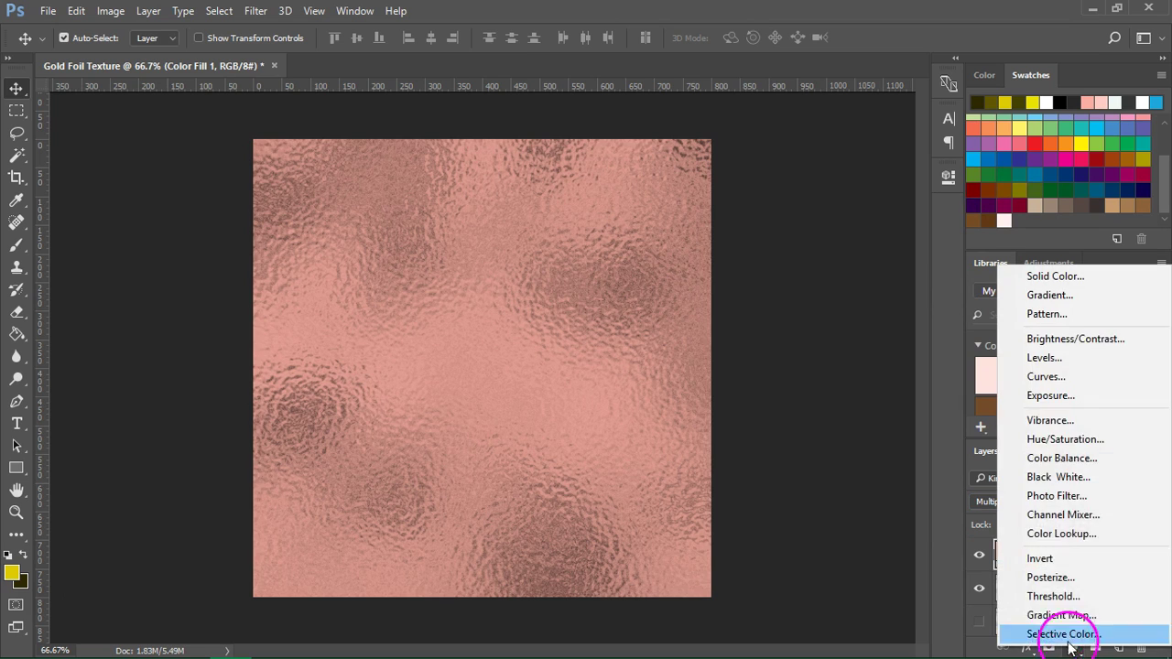
Step: Add a Brightness/Contrast adjustment raising the rose tint's brightness to 53
left_click(1023, 347)
left_click_drag(802, 270, 838, 277)
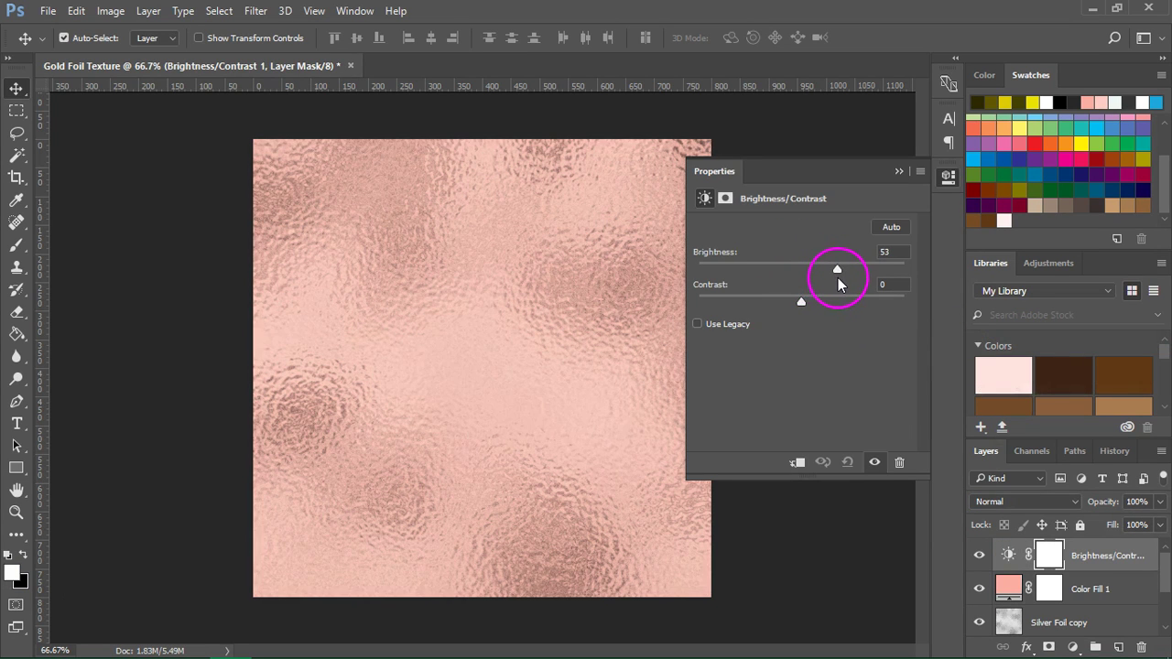
left_click(948, 176)
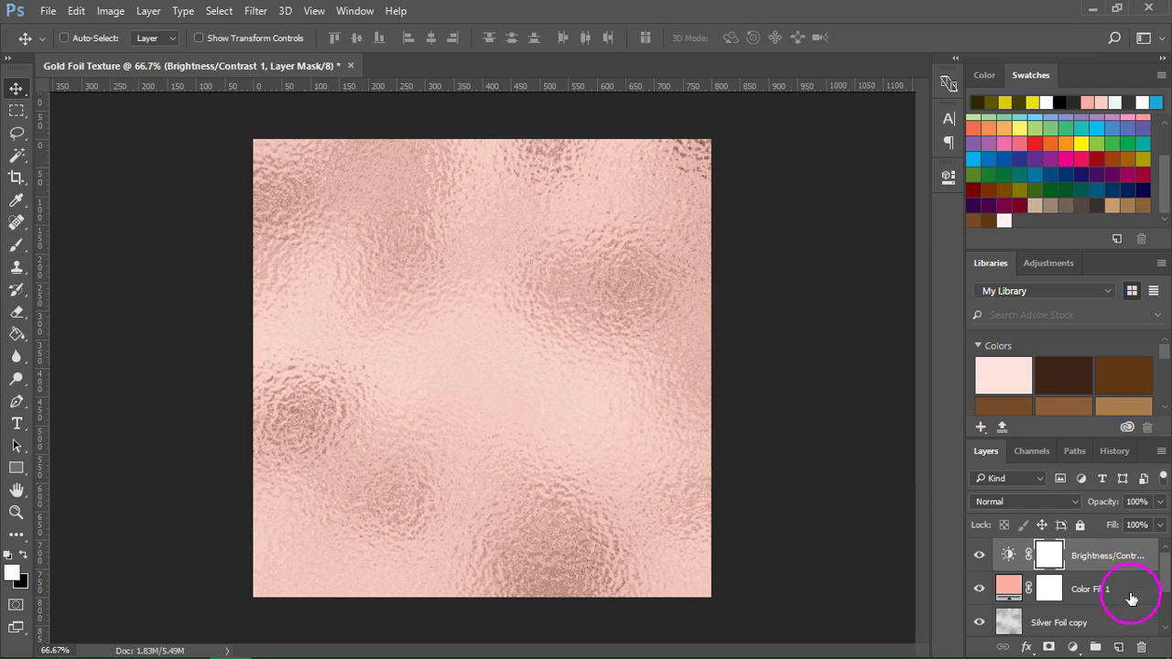
Step: Merge the brightness, Color Fill 1 and Silver Foil copy layers and name it 'Rose Gold'
left_click(1136, 590, "shift")
left_click(1122, 623, "shift")
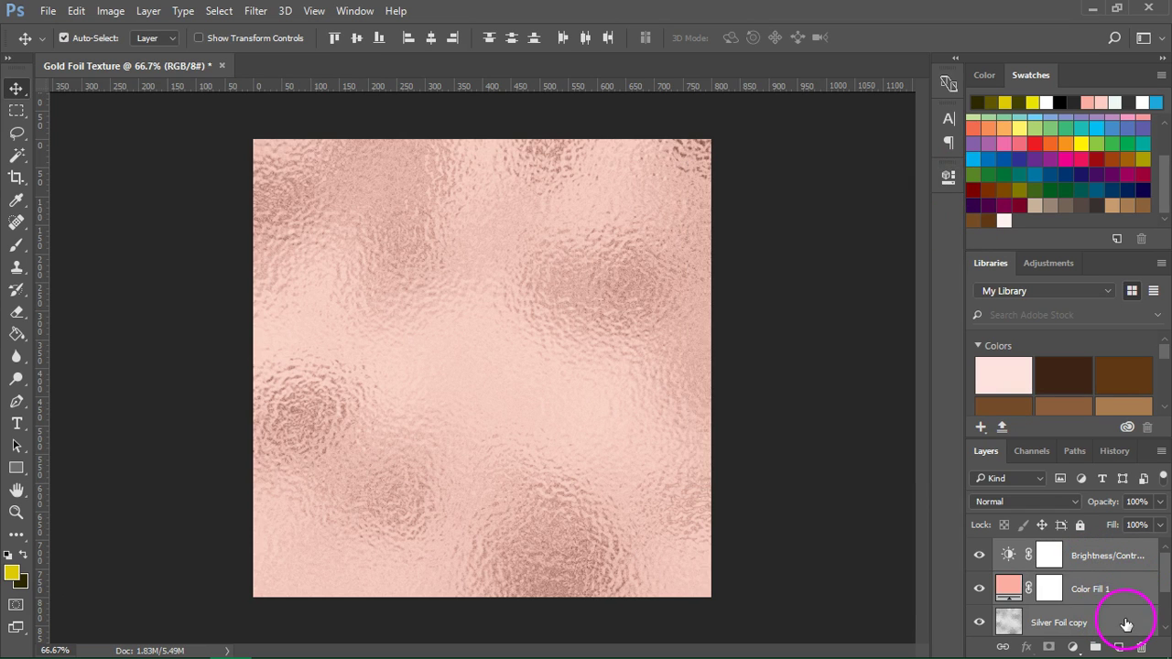
right_click(1126, 624)
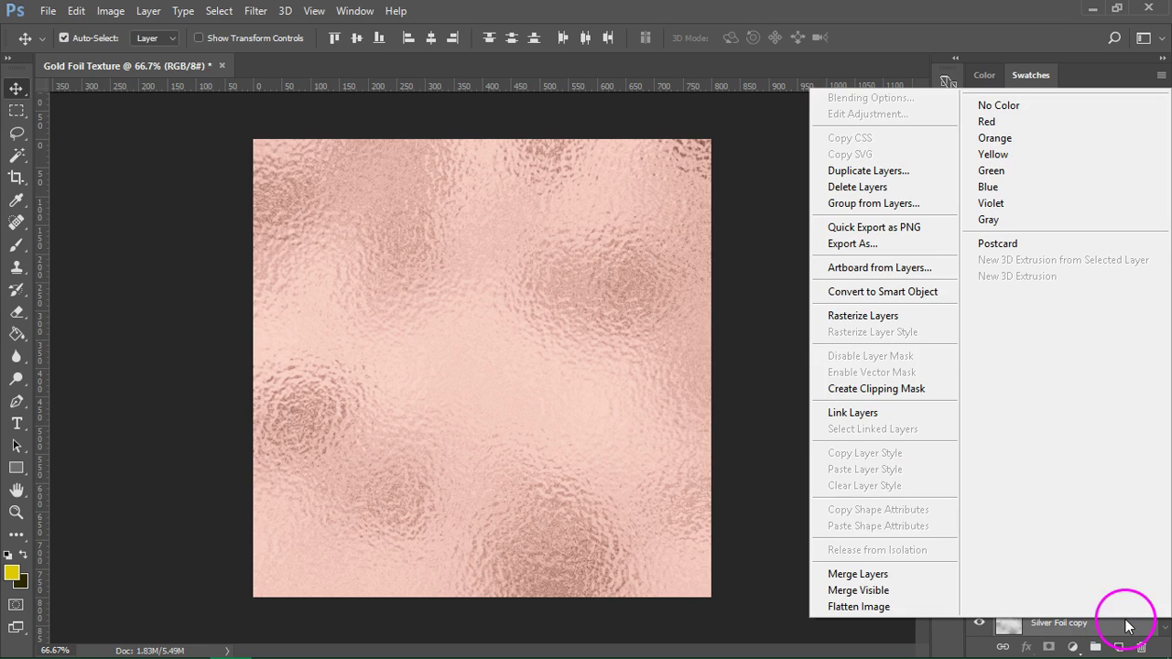
left_click(853, 567)
double_click(1044, 556)
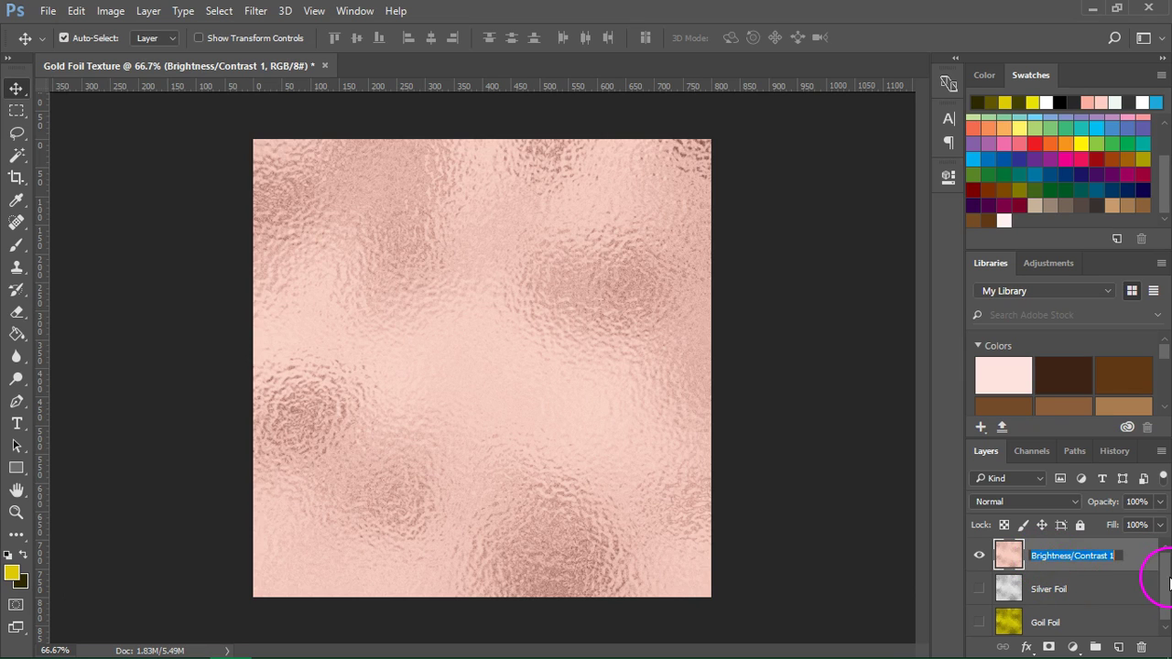
type("Rose Gold")
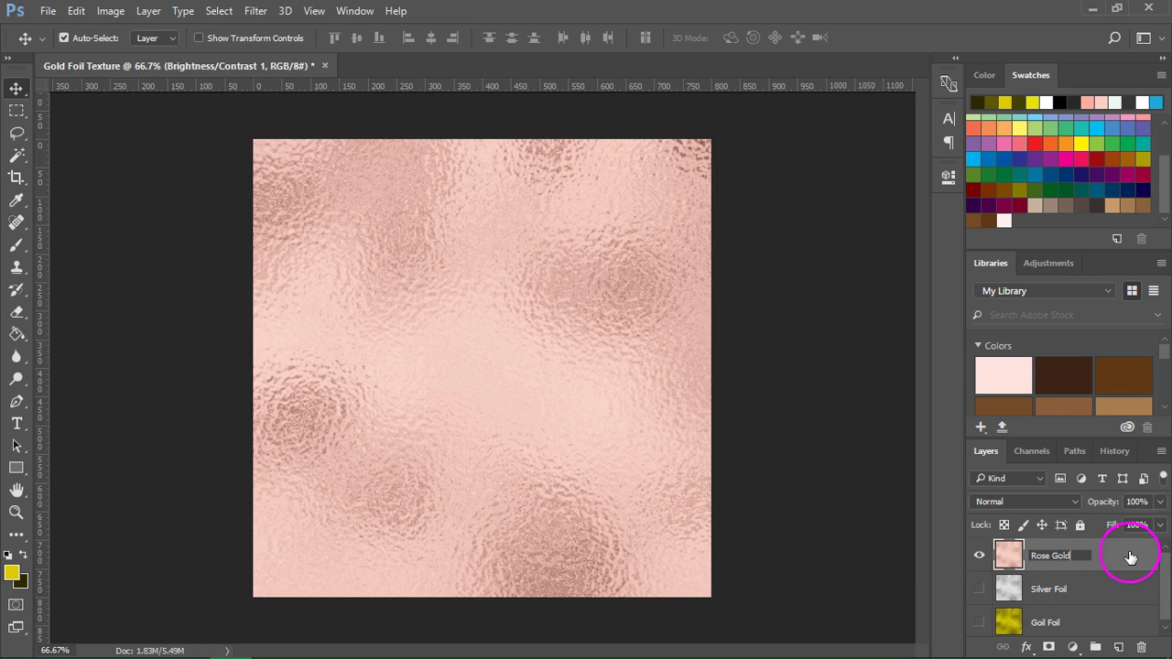
left_click(1130, 556)
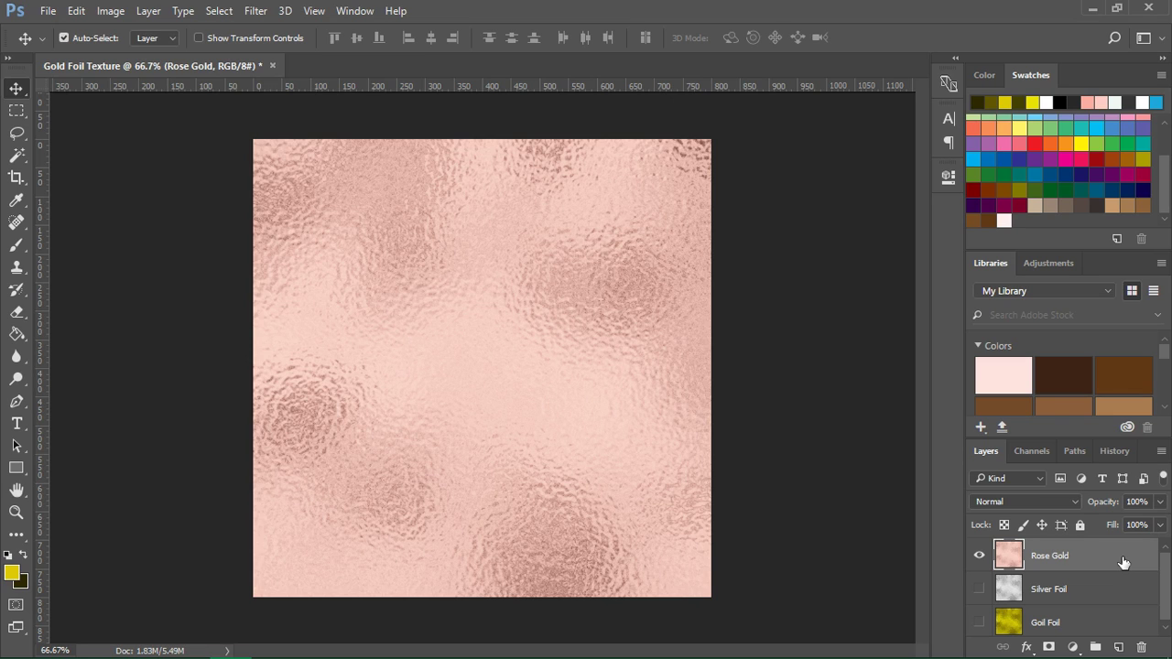
Step: Hide Rose Gold, reset default black/white colours, and type 'Gold Foil' on the canvas
left_click(980, 555)
left_click(981, 554)
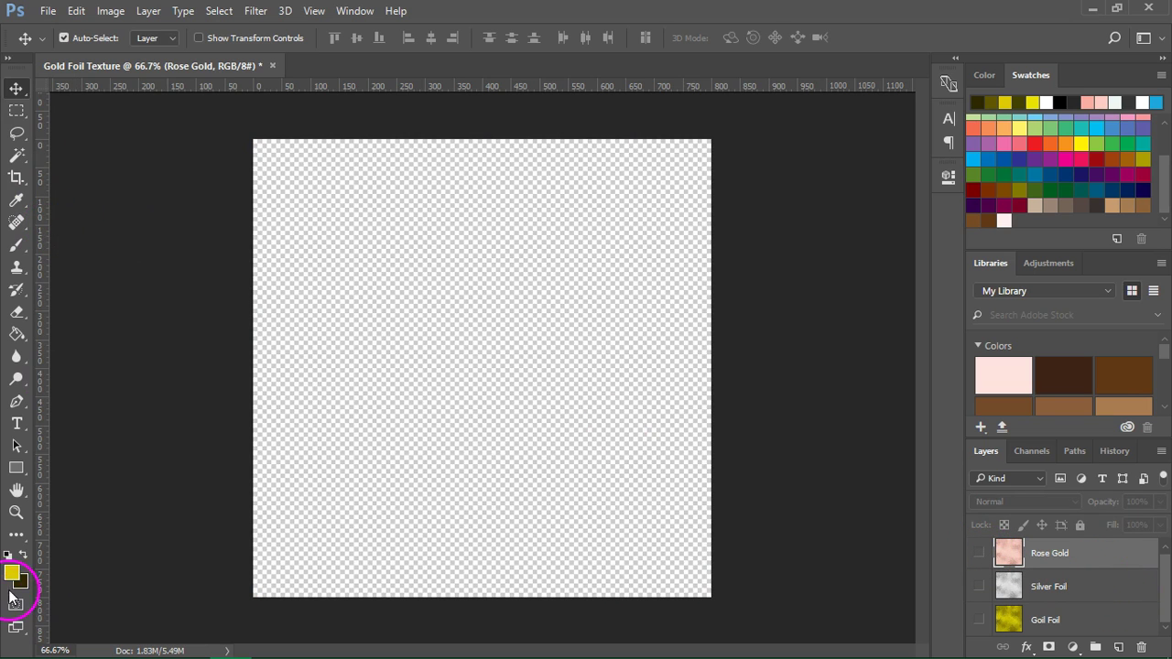
left_click(10, 555)
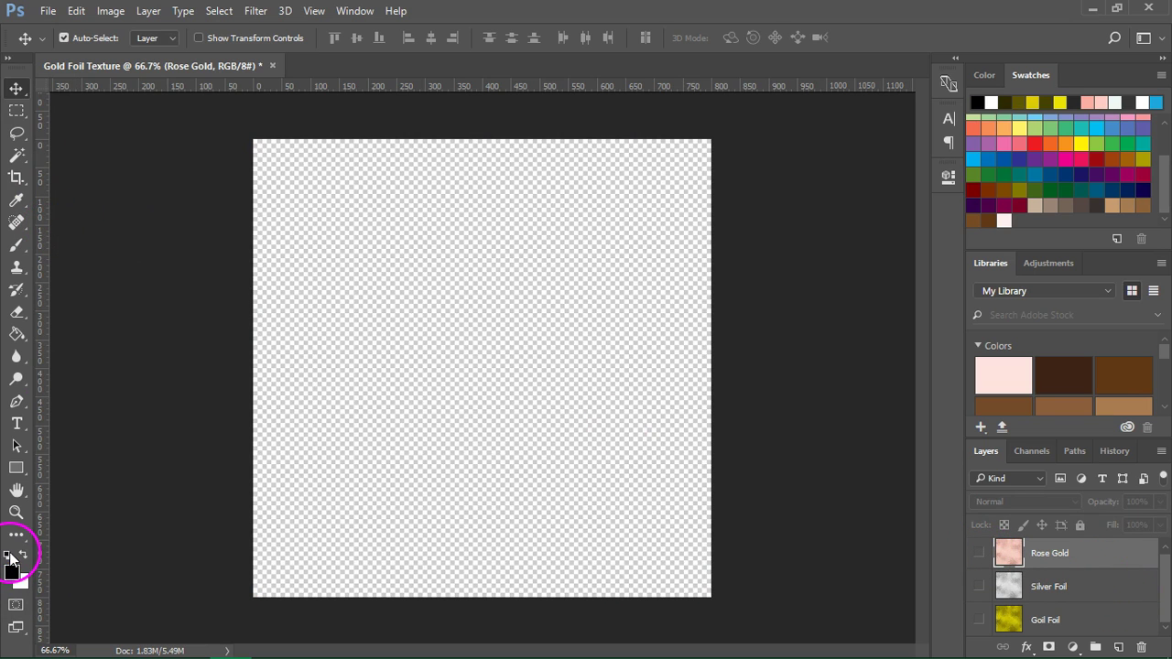
left_click(16, 423)
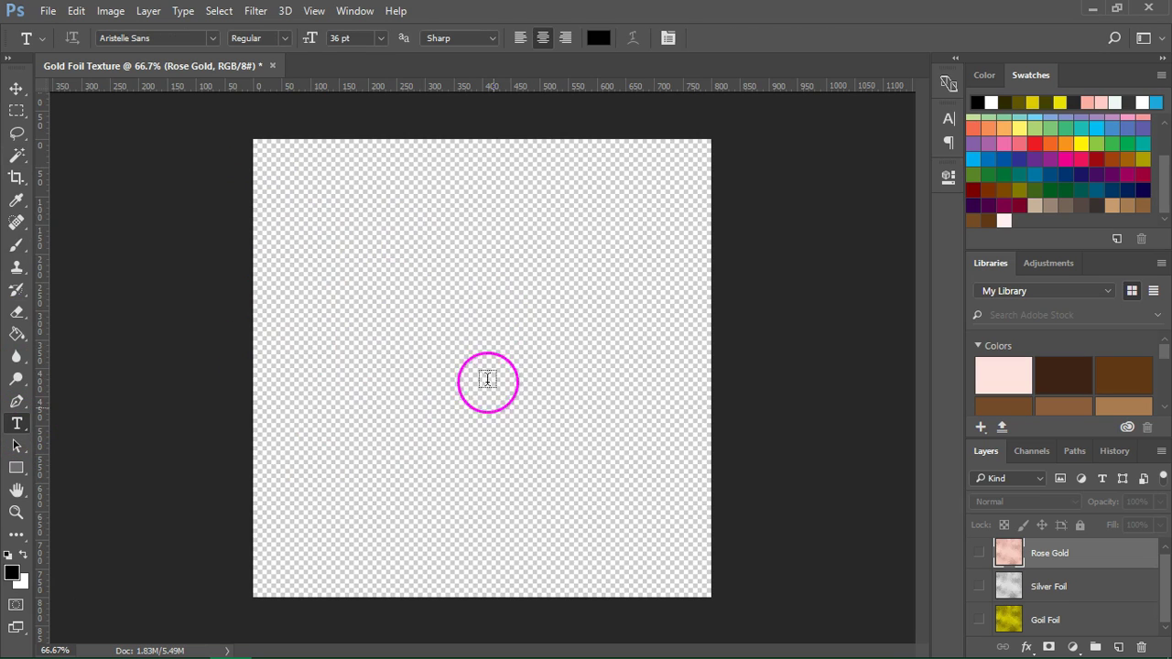
left_click(378, 346)
type("o")
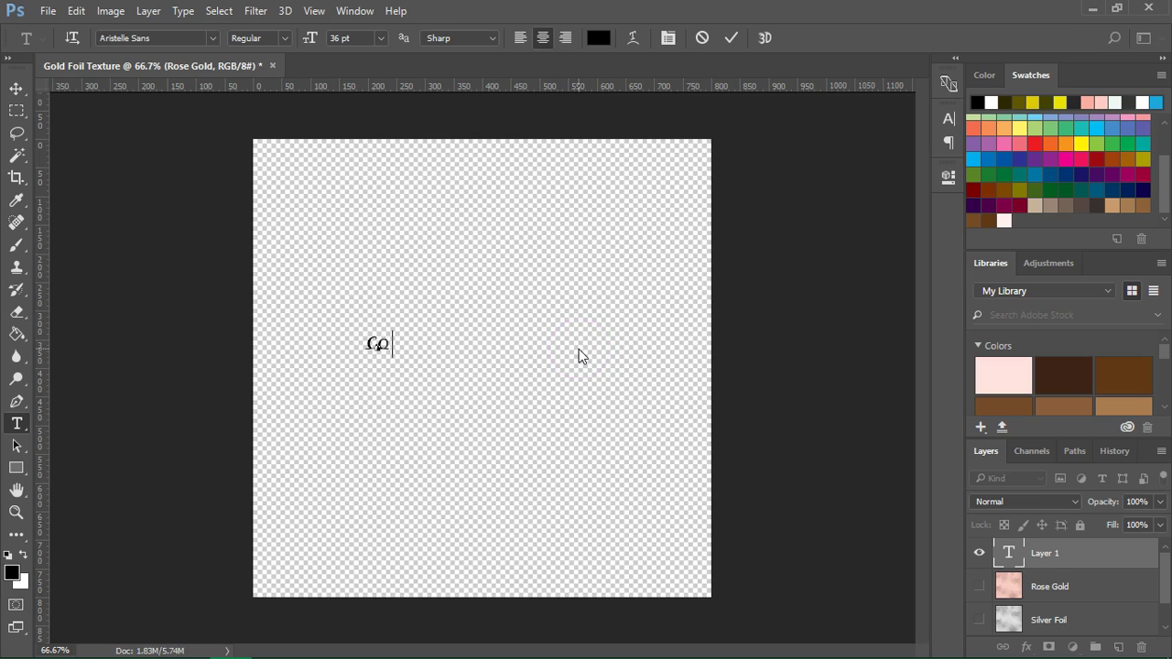
type("ld Fo")
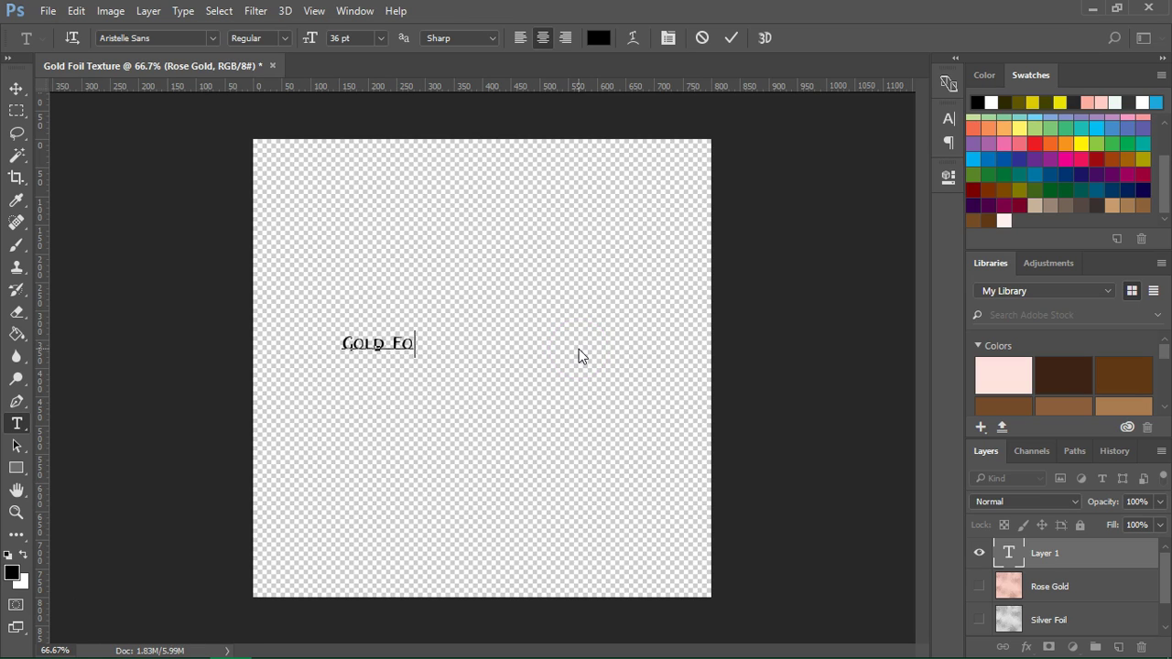
type("il")
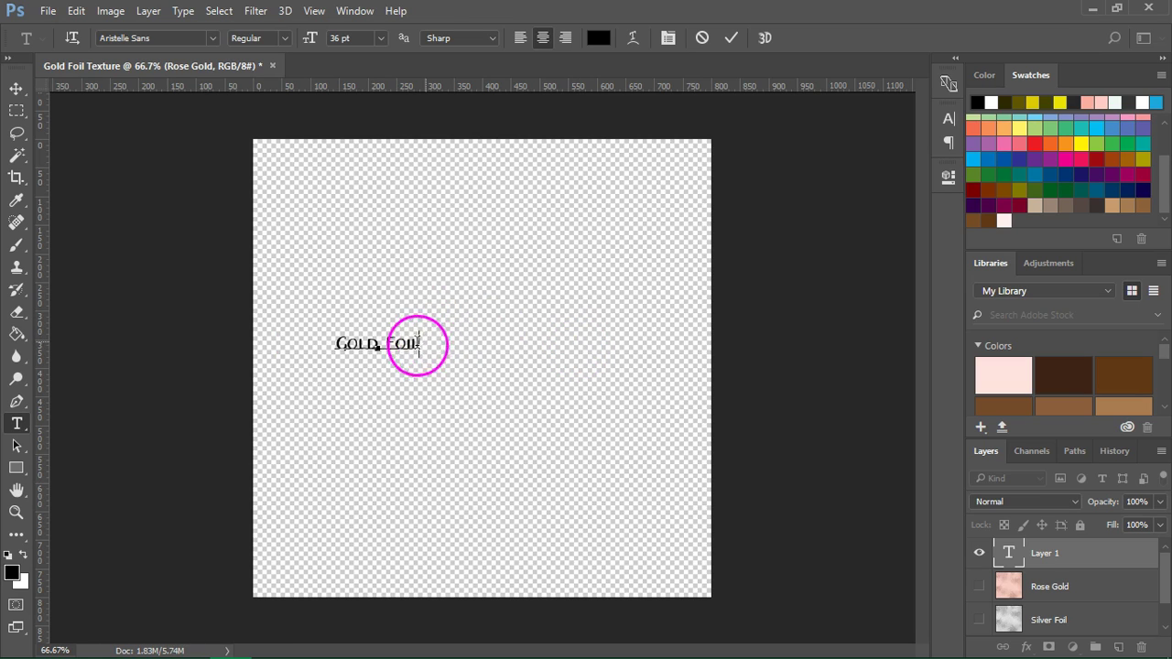
Step: Set the Gold Foil text size to 120 pt
left_click_drag(419, 345, 248, 328)
left_click(380, 38)
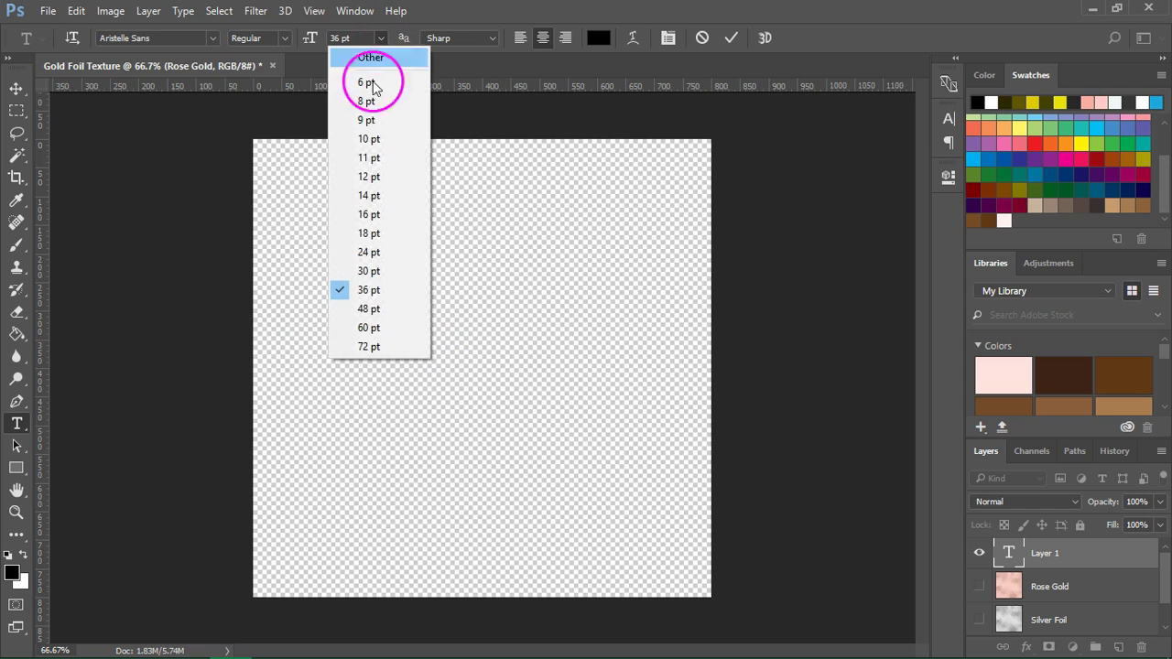
left_click(408, 337)
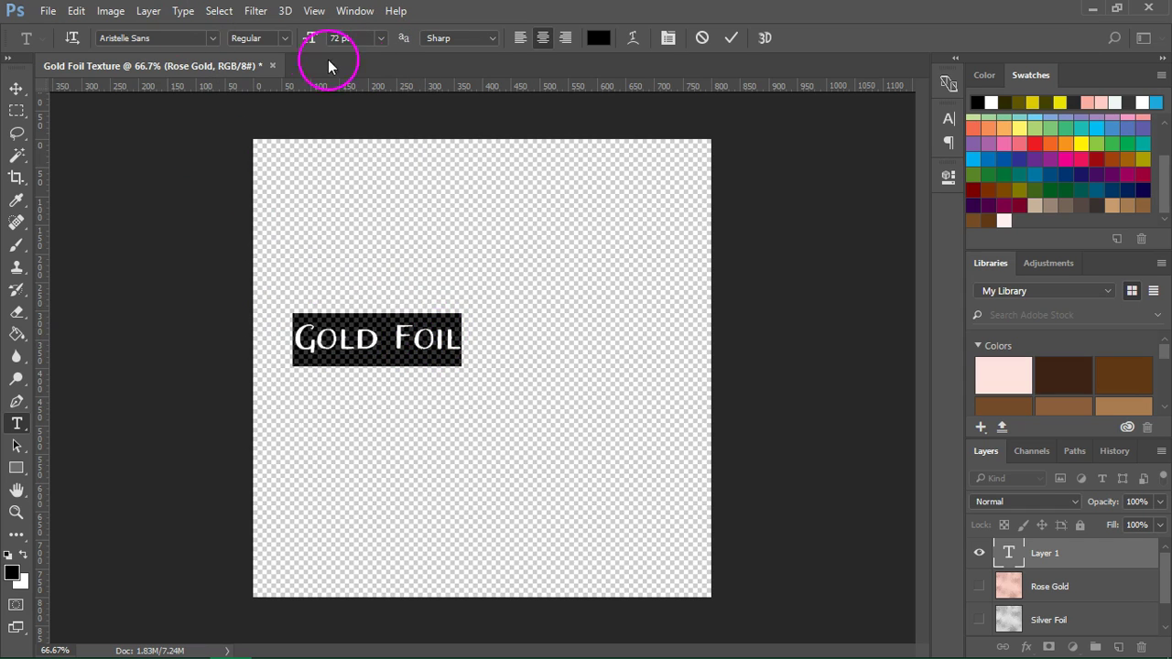
left_click_drag(353, 39, 321, 40)
type("12")
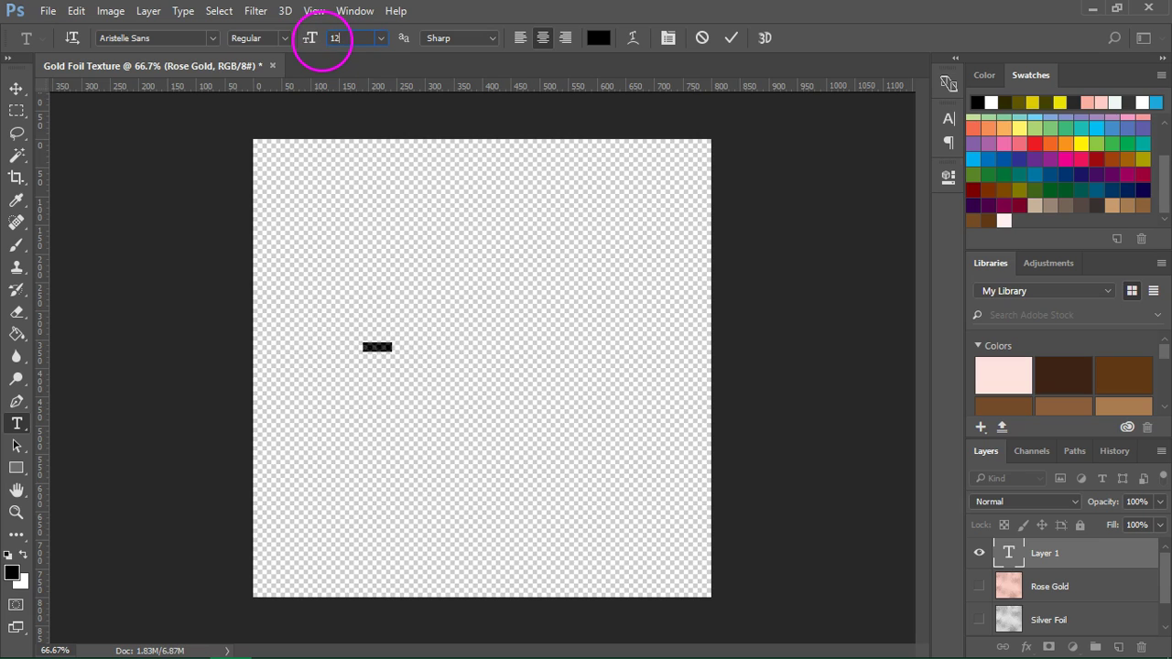
type("0")
key("Return")
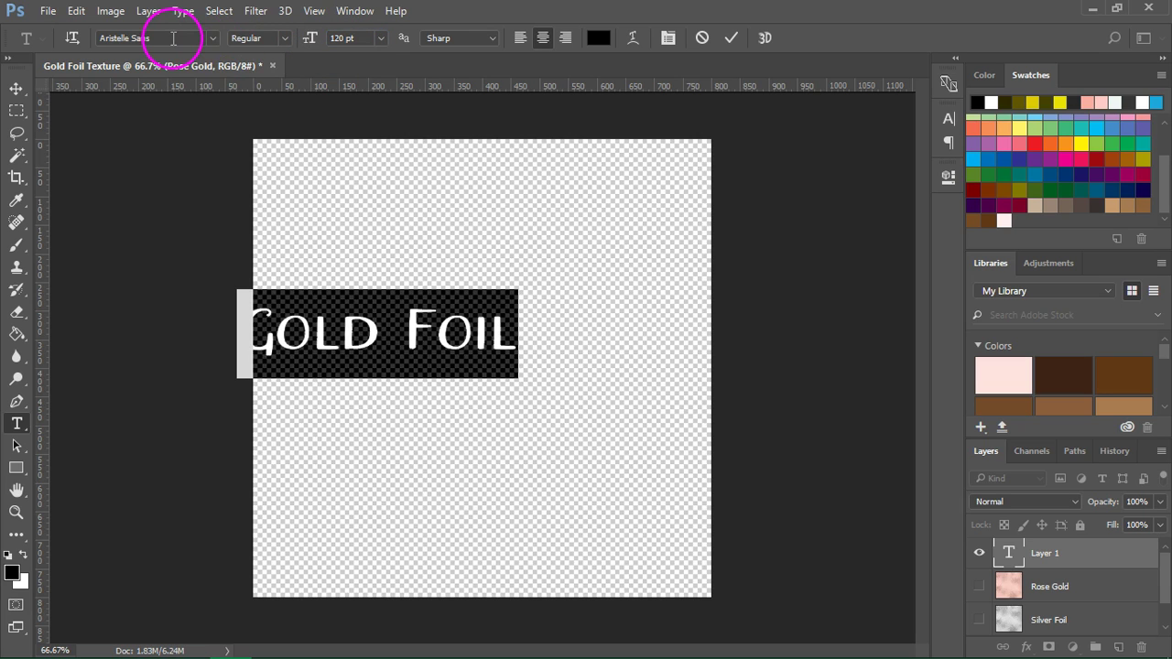
Step: Change the Gold Foil text font to Sea Salt
left_click(171, 37)
type("Se")
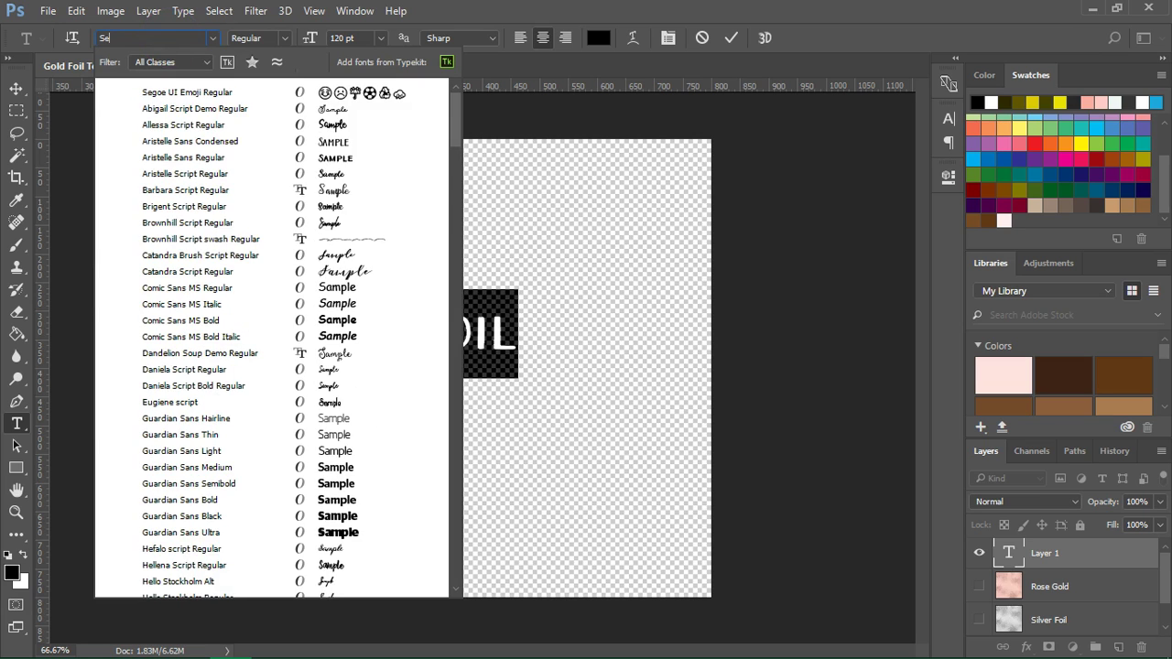
type("a")
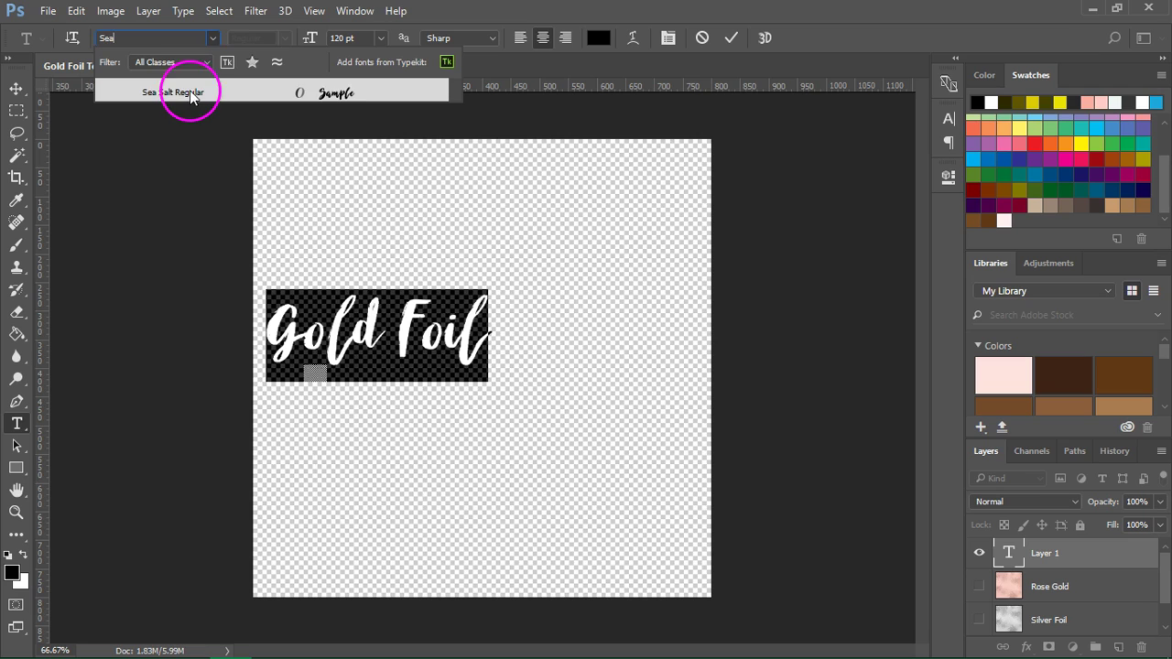
left_click(190, 93)
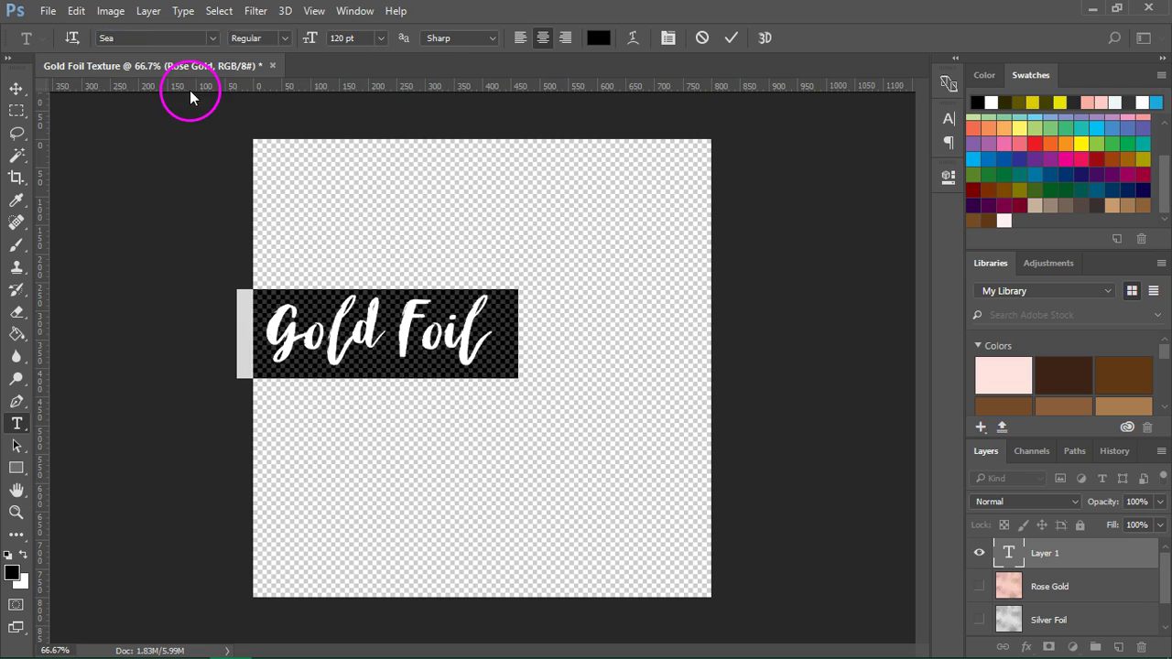
Step: Centre the Gold Foil text on the canvas and enlarge it to 170 pt
left_click(25, 97)
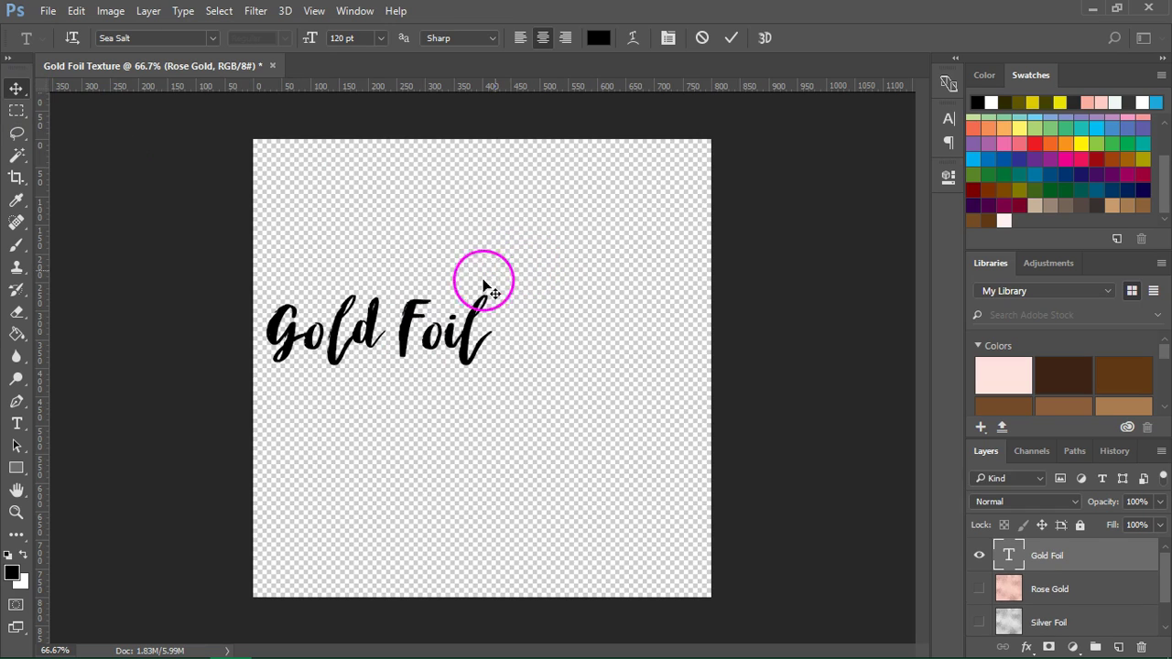
left_click_drag(436, 328, 538, 348)
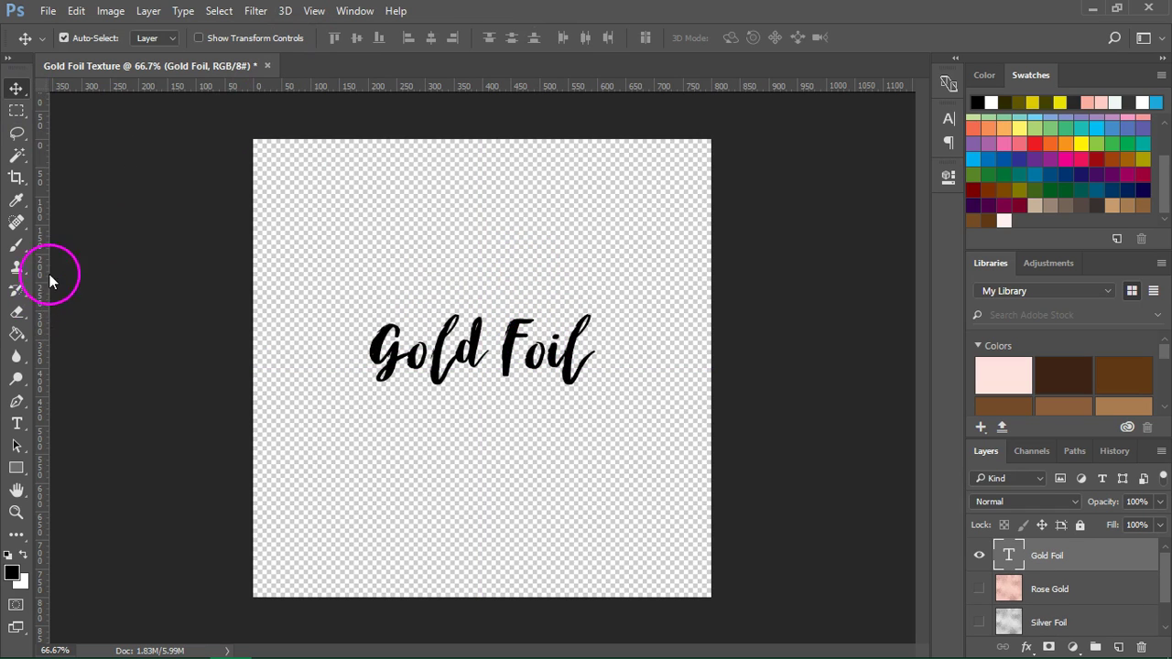
left_click(17, 423)
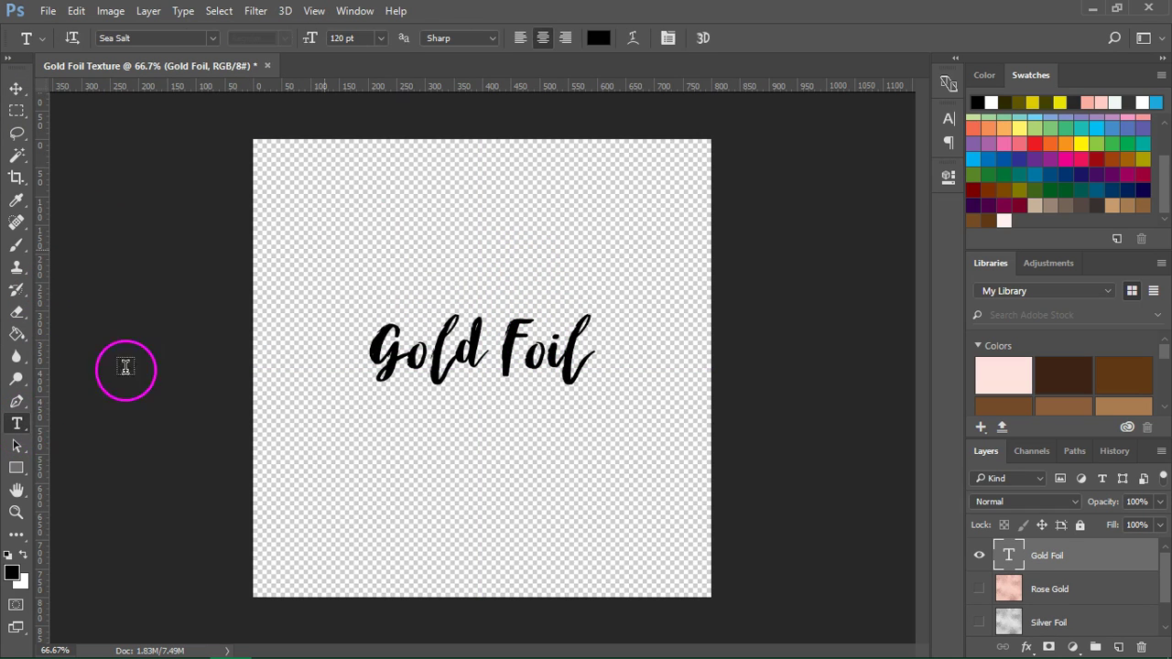
left_click(336, 38)
type("170")
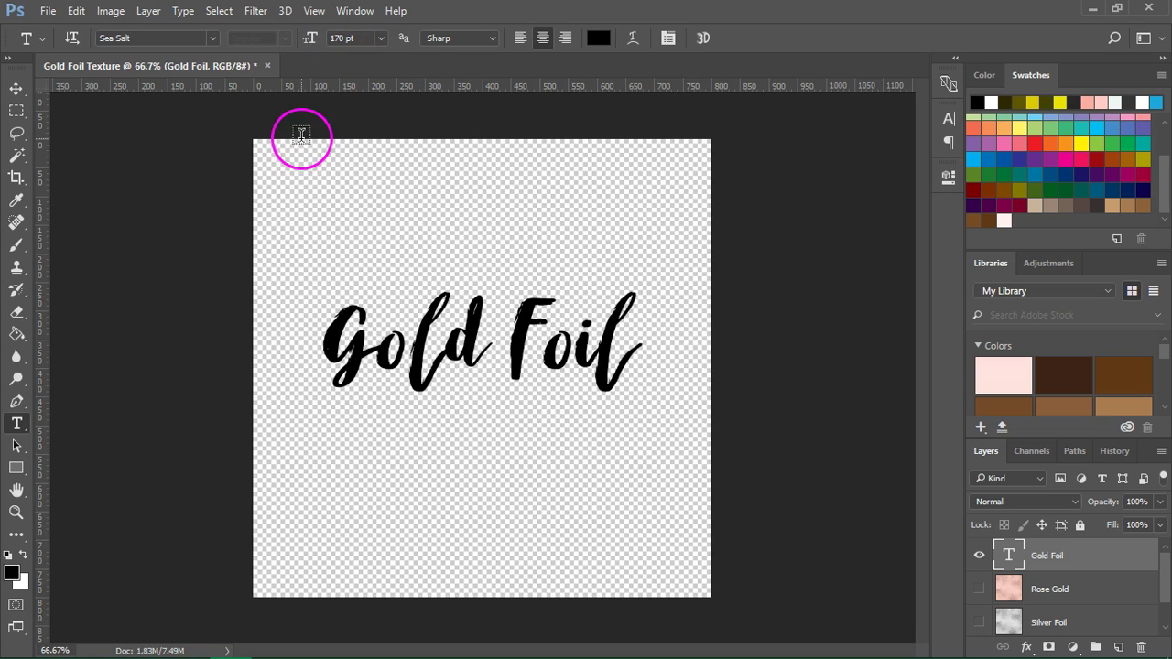
left_click(16, 87)
Step: Nudge the text down to centre it, then show the Goil Foil layer above the text layer
left_click_drag(570, 353, 571, 366)
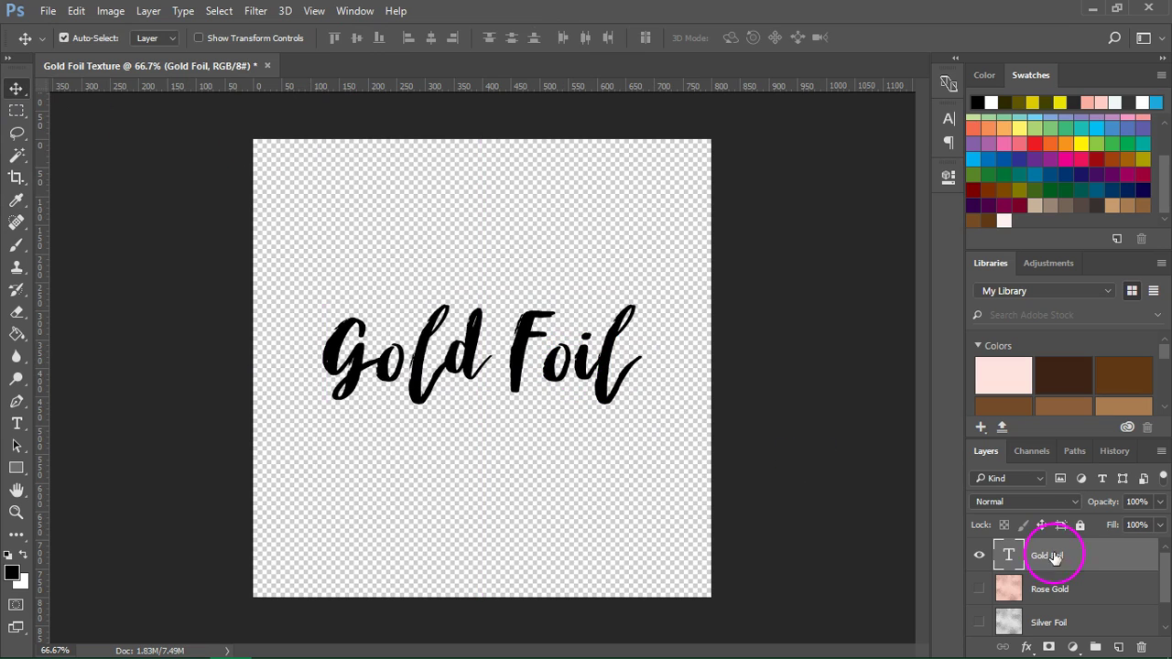
scroll(1053, 560, "down", 1)
left_click(978, 620)
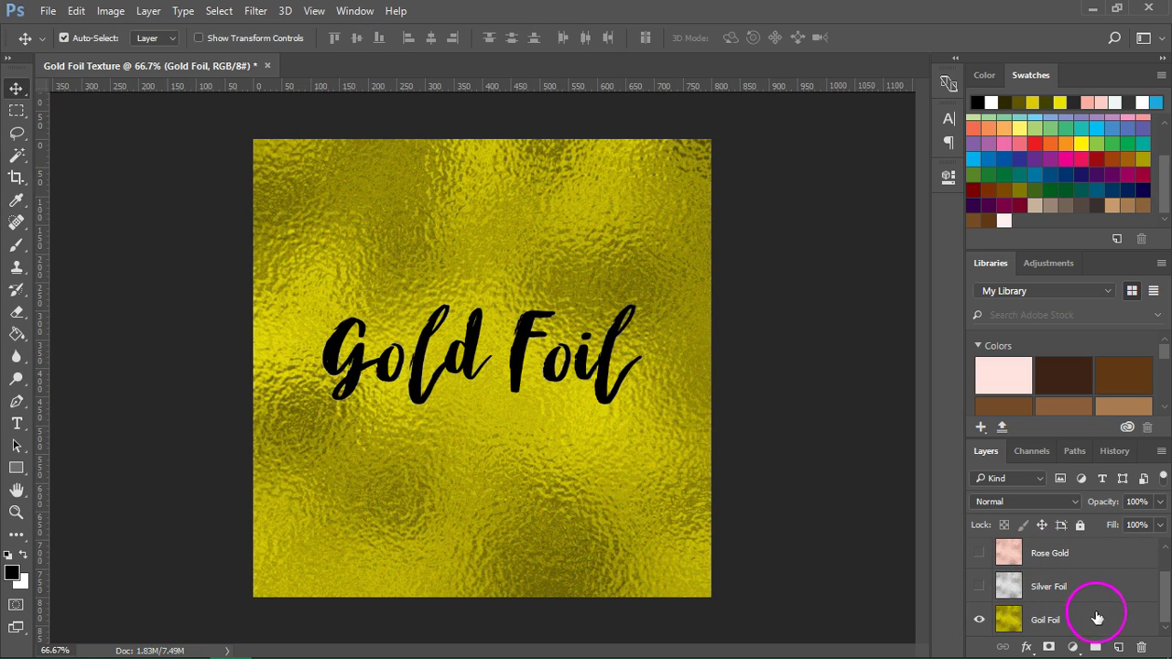
mouse_move(1125, 622)
left_mouse_down()
mouse_move(1074, 517)
mouse_move(1051, 543)
left_mouse_up()
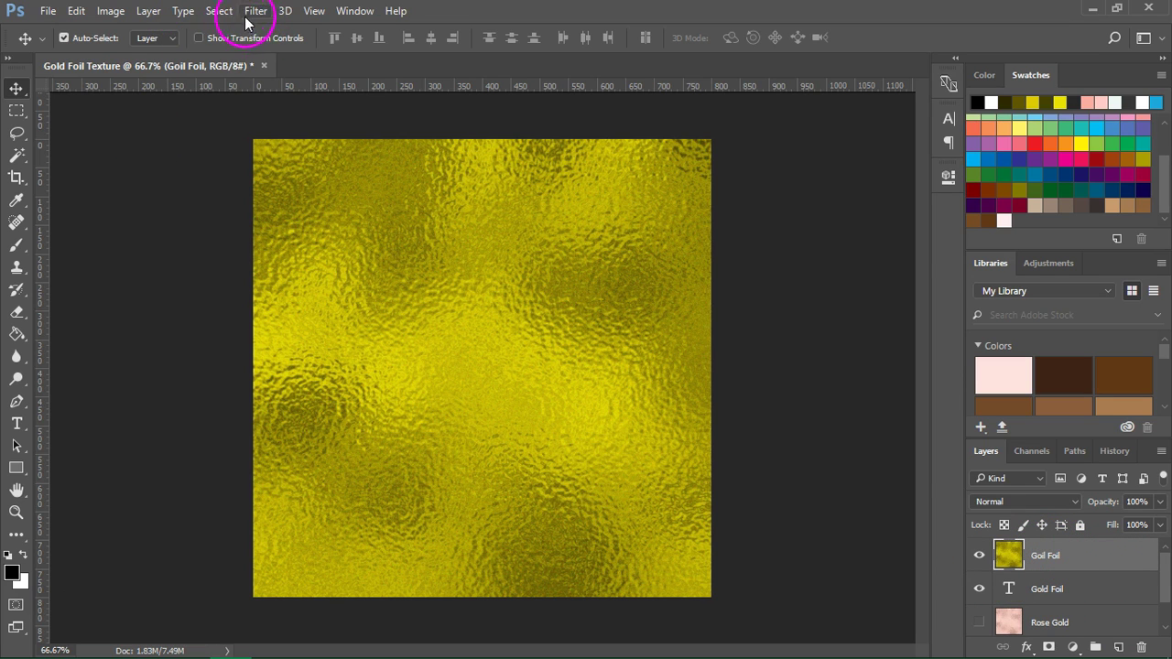
Step: Clip the Goil Foil texture to the Gold Foil text and shift it within the lettering
left_click(148, 11)
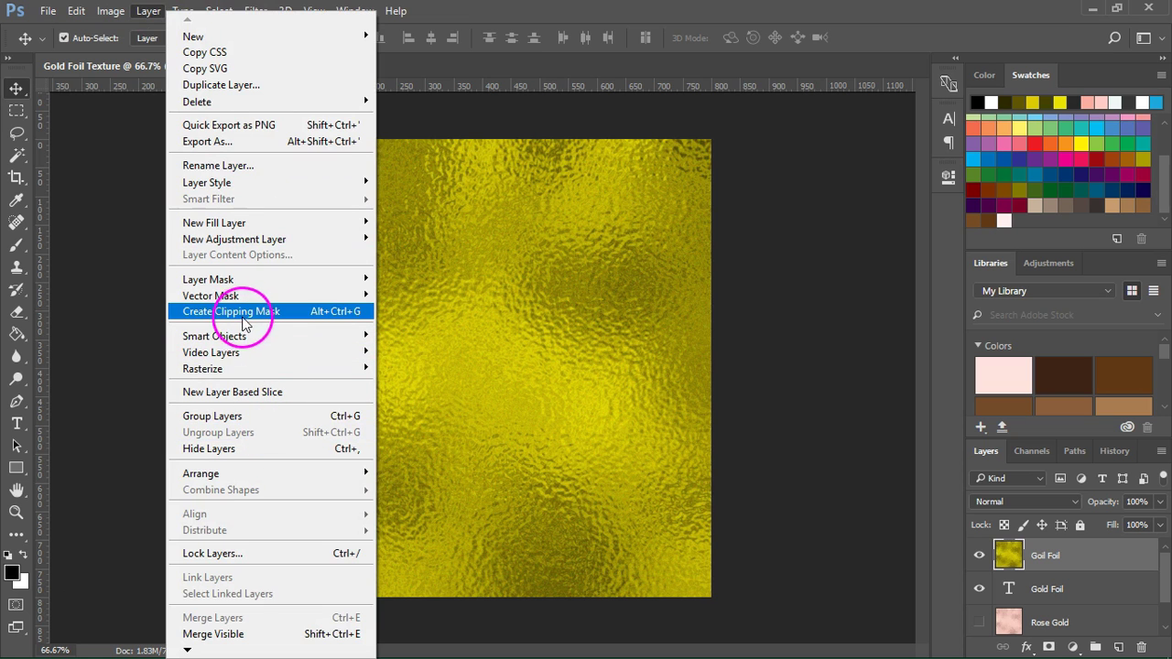
left_click(245, 316)
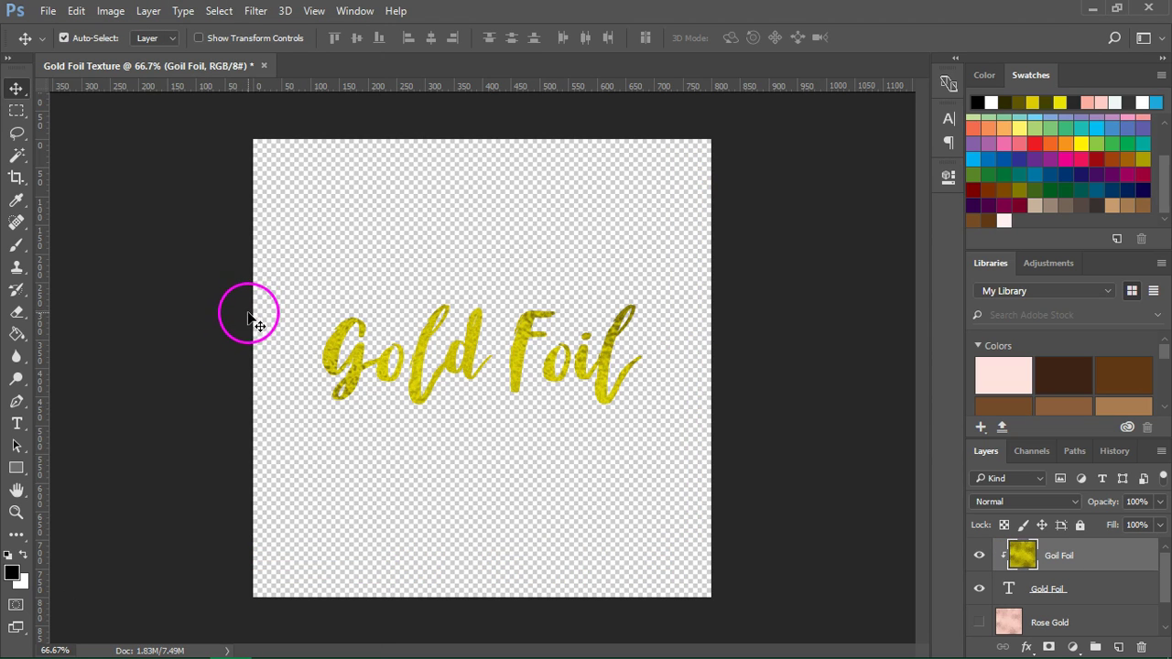
mouse_move(462, 371)
left_mouse_down()
mouse_move(531, 324)
mouse_move(503, 367)
mouse_move(497, 348)
left_mouse_up()
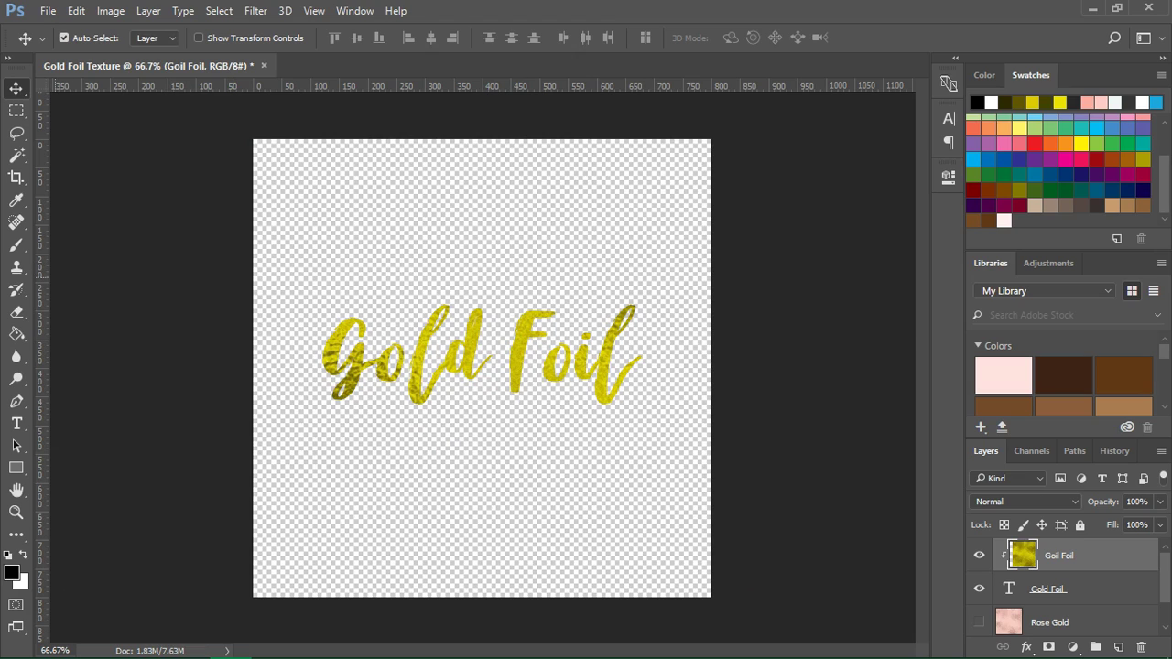